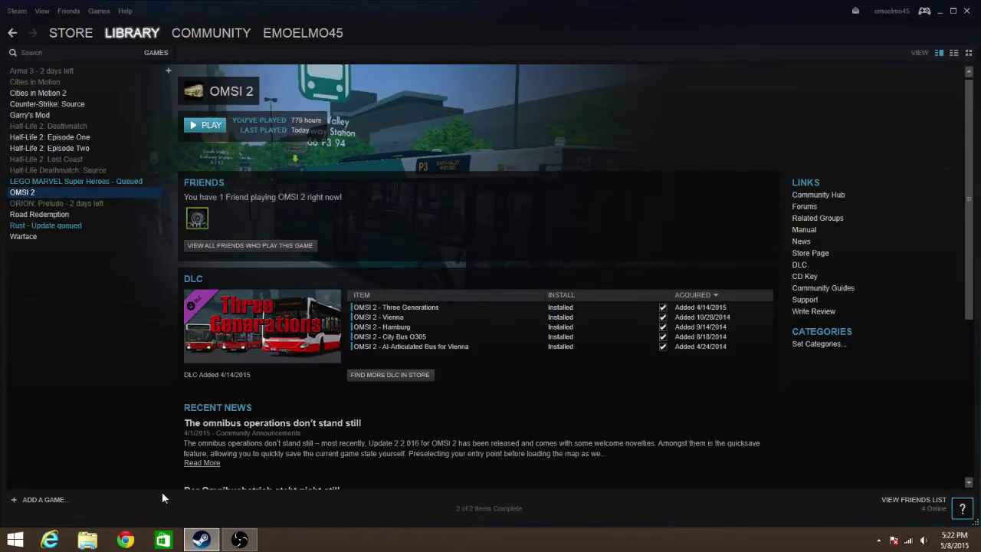
# Open the OMSI Editor route-creation video and skip through its final minutes to the bus at the stop.
pyautogui.rightClick(125, 541)
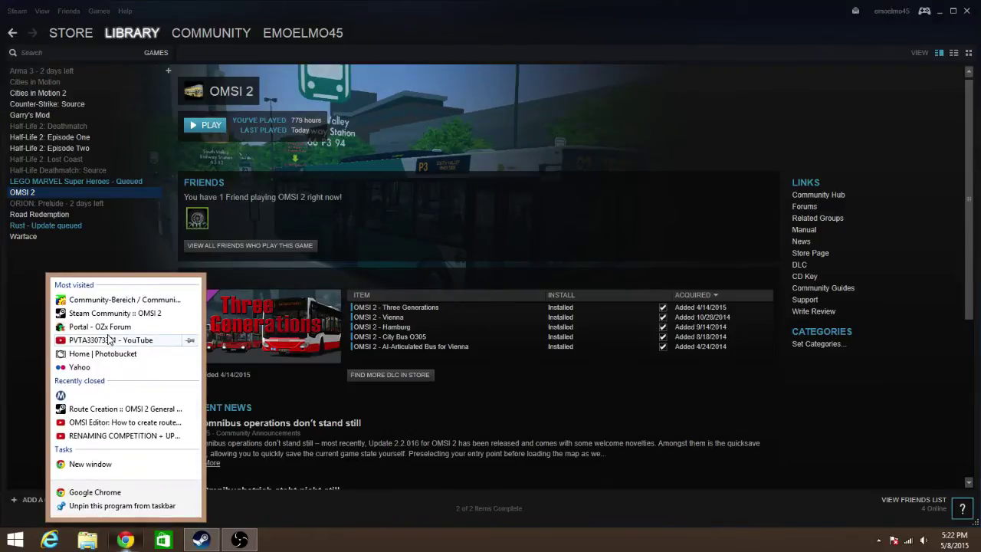
pyautogui.click(115, 422)
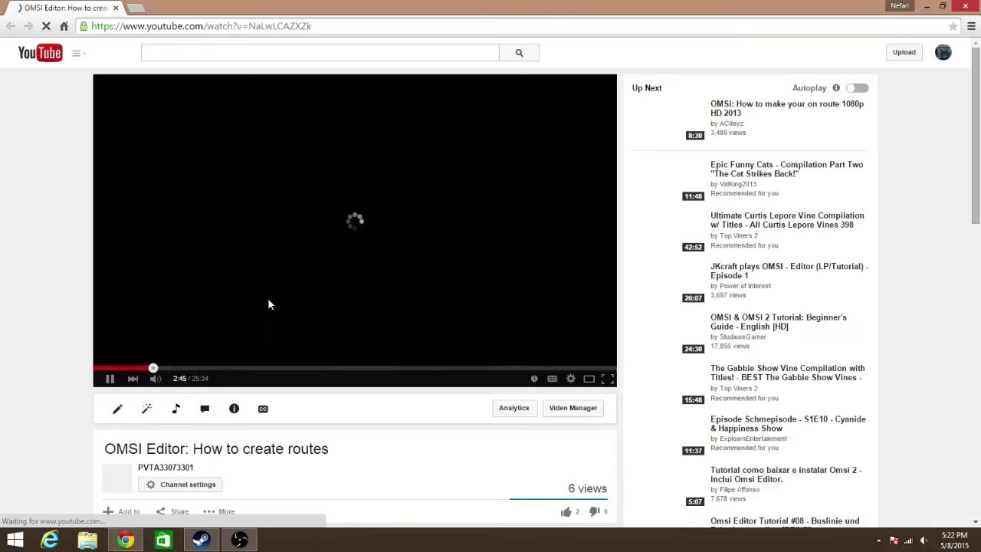
pyautogui.click(574, 368)
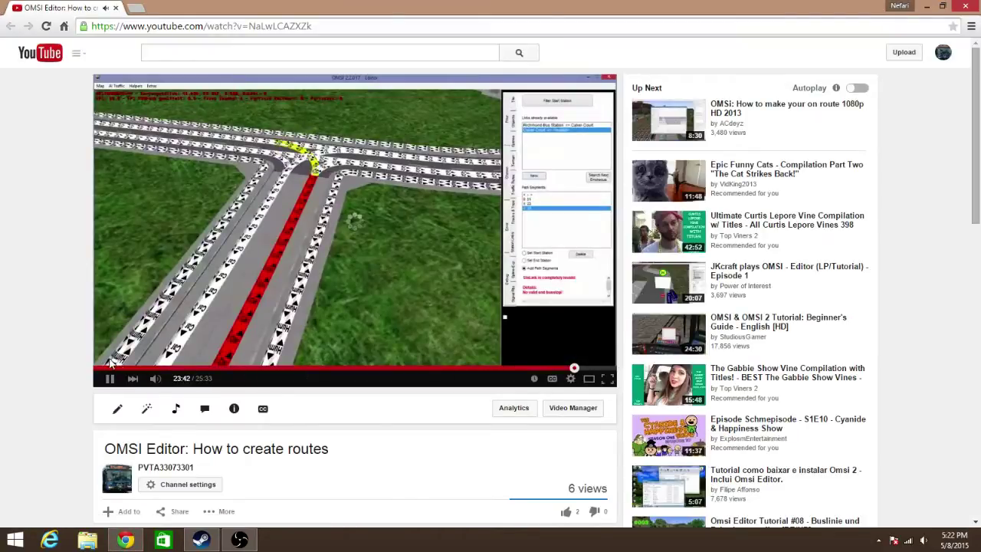
pyautogui.click(597, 369)
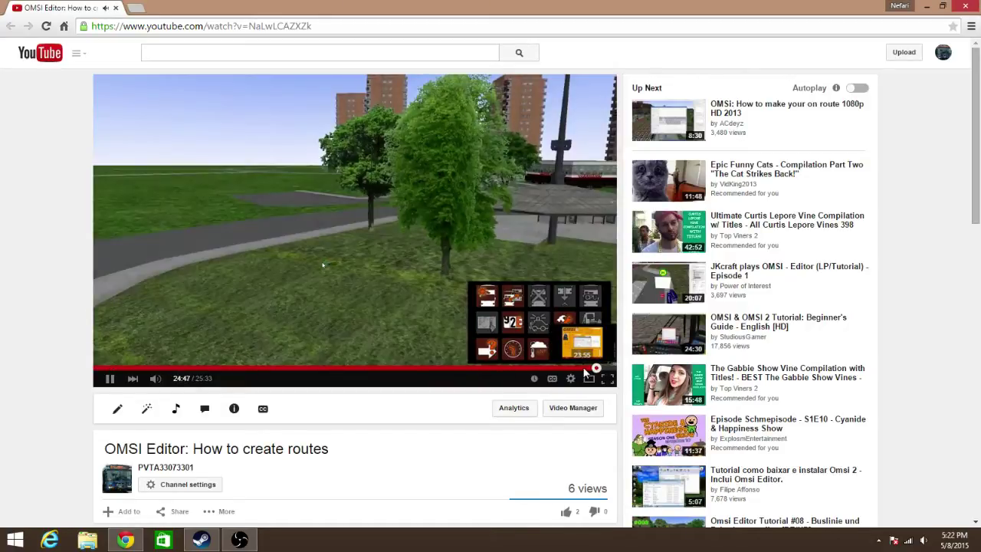
pyautogui.click(580, 369)
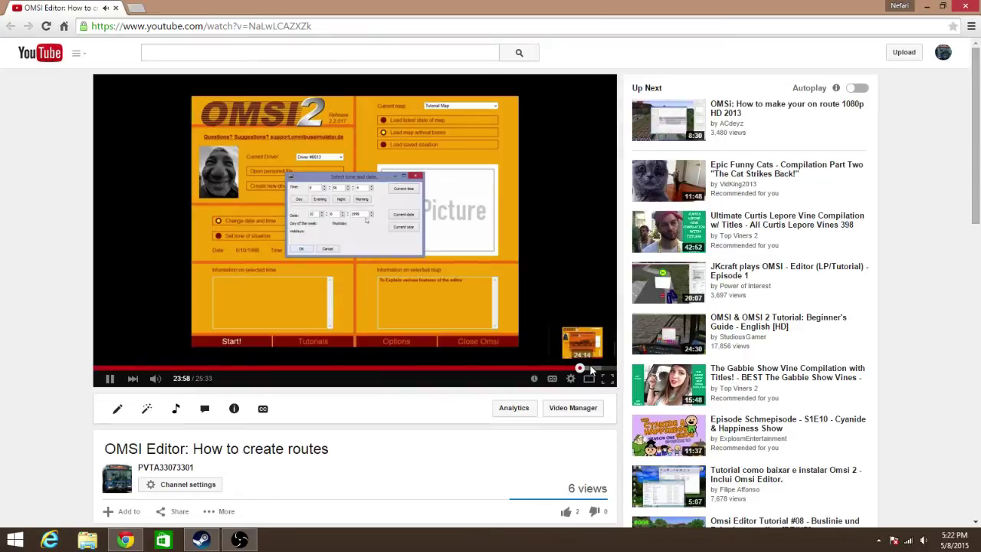
pyautogui.click(588, 368)
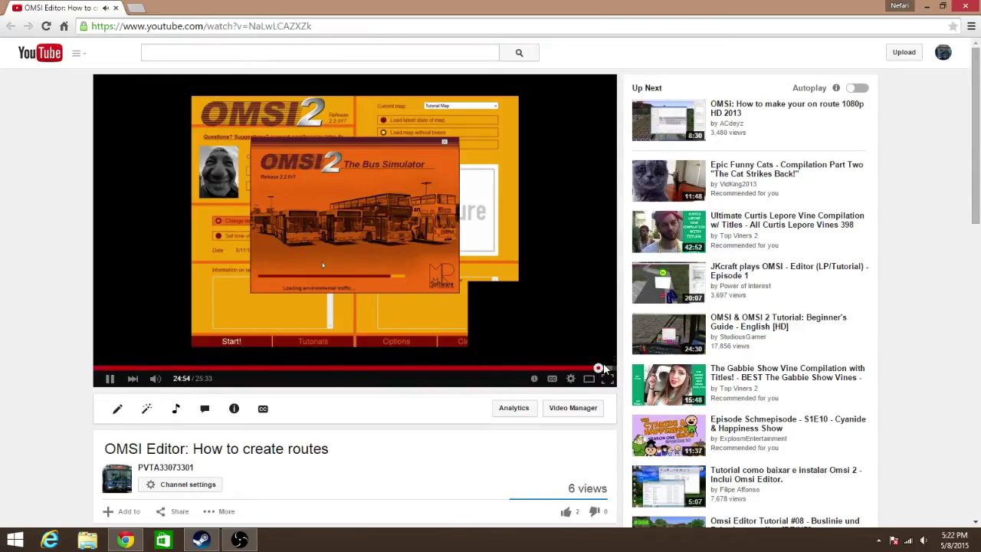
pyautogui.click(598, 368)
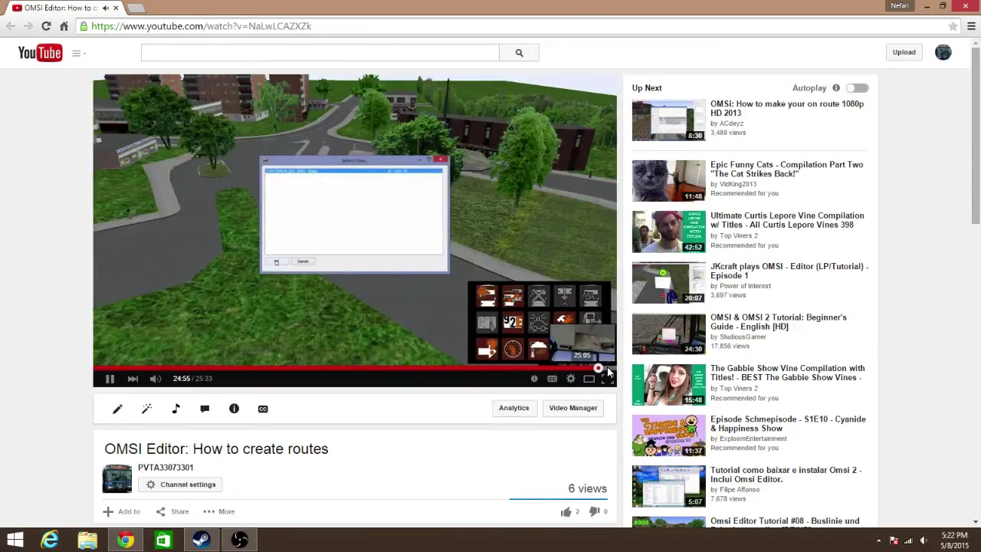
pyautogui.click(605, 369)
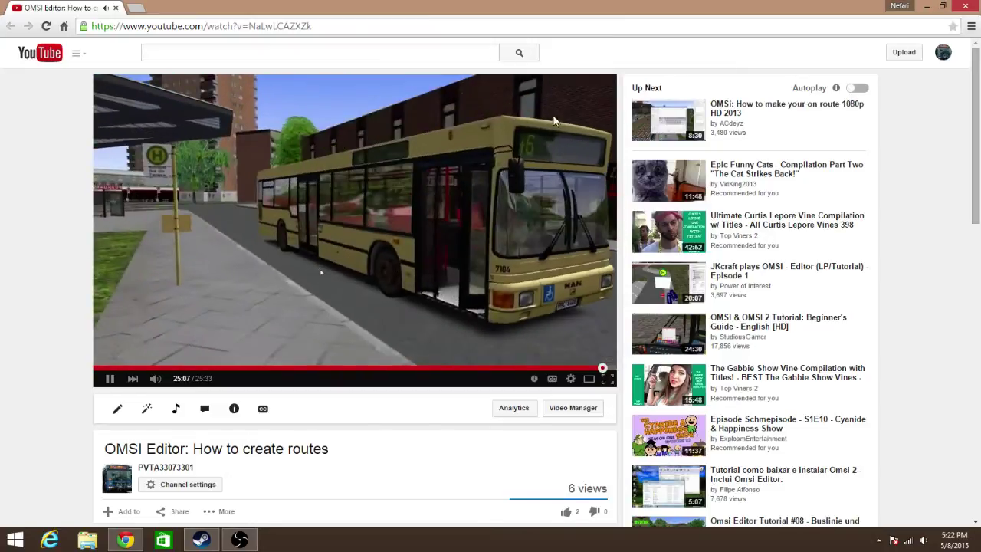
# Pause the video at 25:08 and return to the Steam OMSI 2 library page.
pyautogui.click(110, 377)
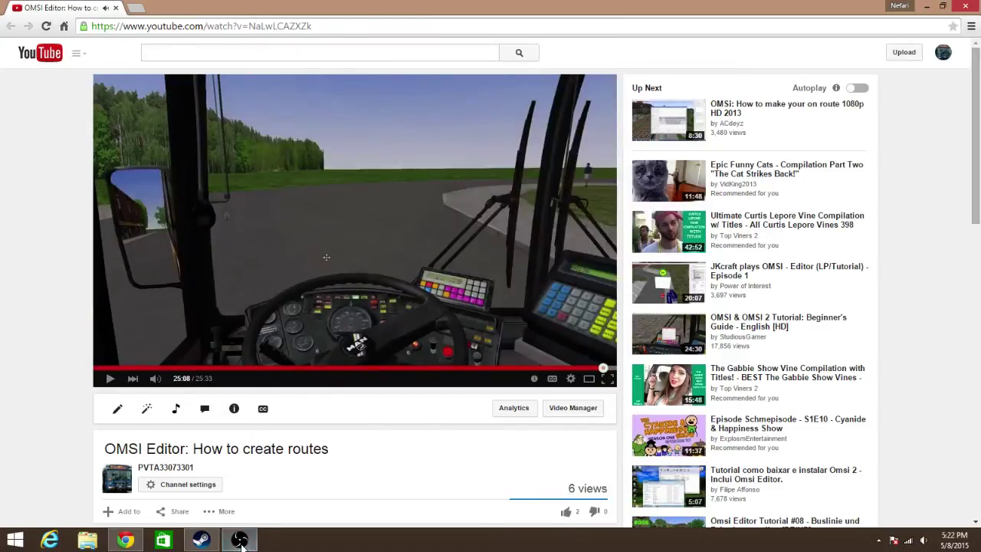
pyautogui.click(201, 540)
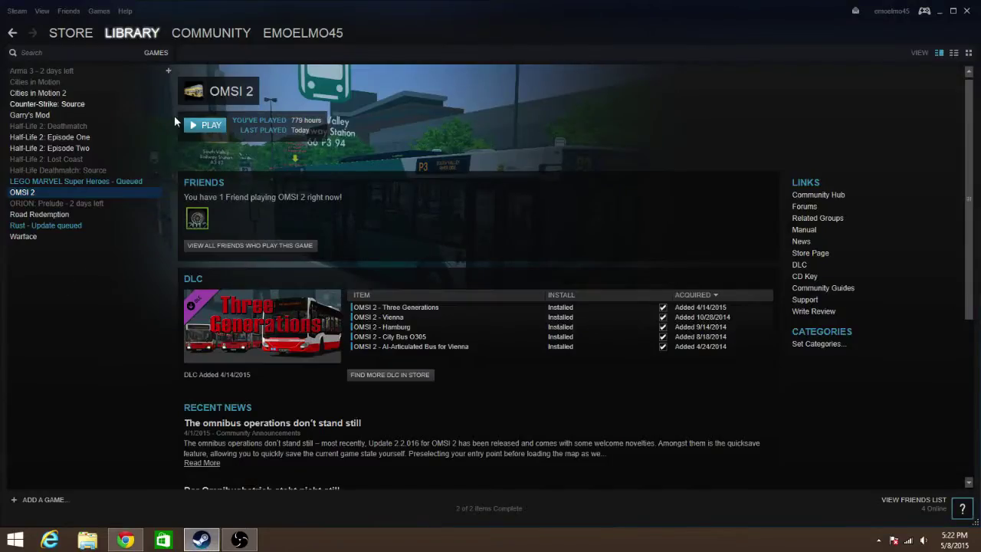
# Launch the OMSI 2 Editor from Steam and continue on maps\NewMap\global.cfg.
pyautogui.moveTo(125, 539)
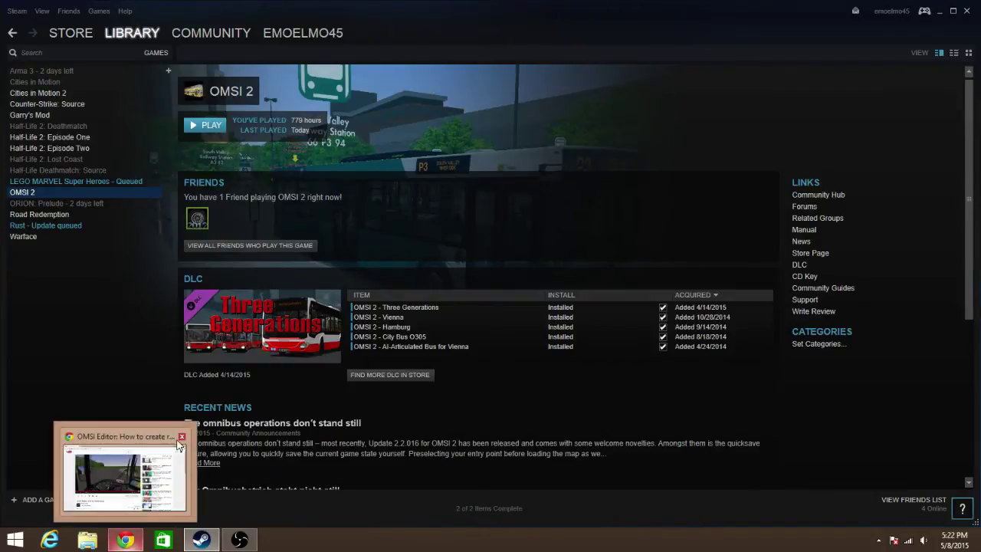
pyautogui.click(213, 125)
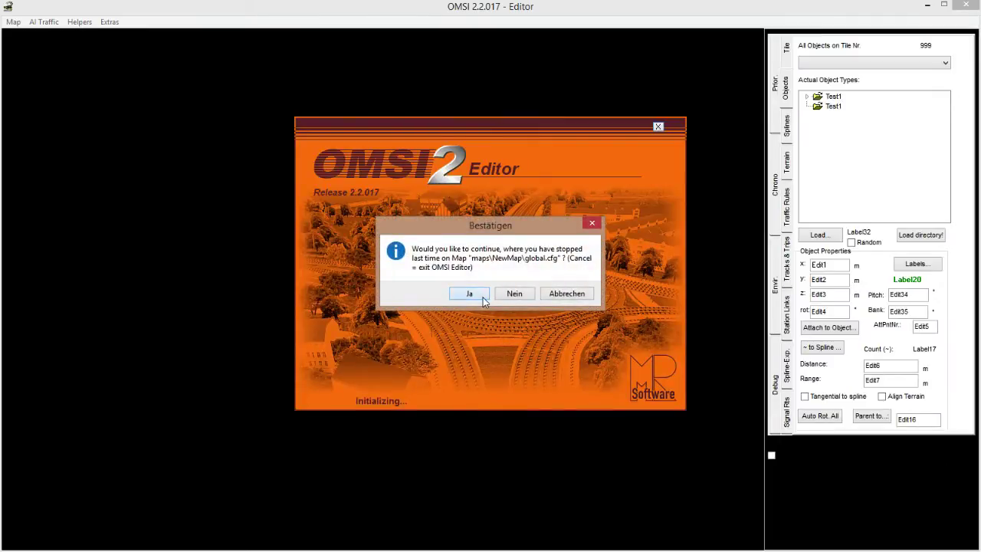
pyautogui.click(470, 294)
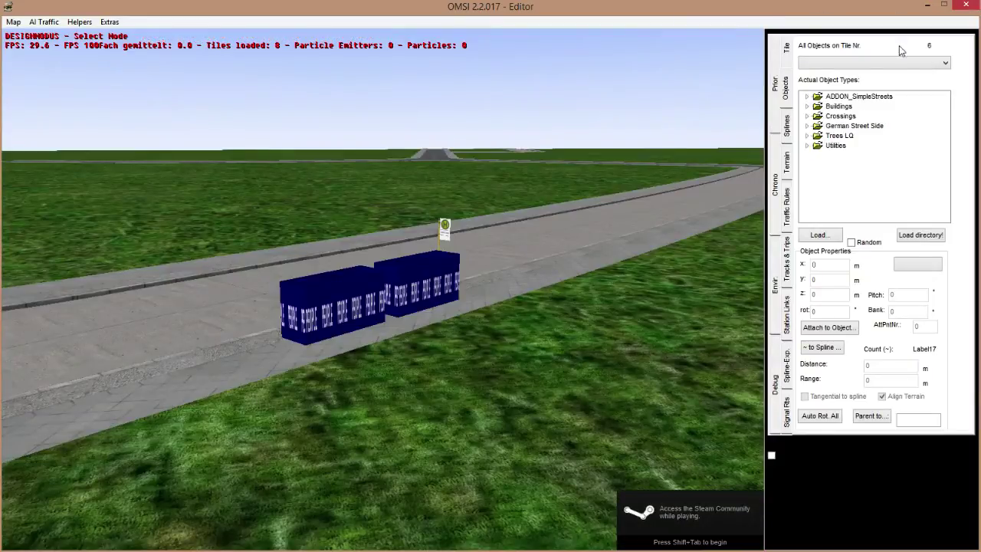
# Close the OMSI 2 Editor and open the OMSI 2 game folder in File Explorer.
pyautogui.click(963, 6)
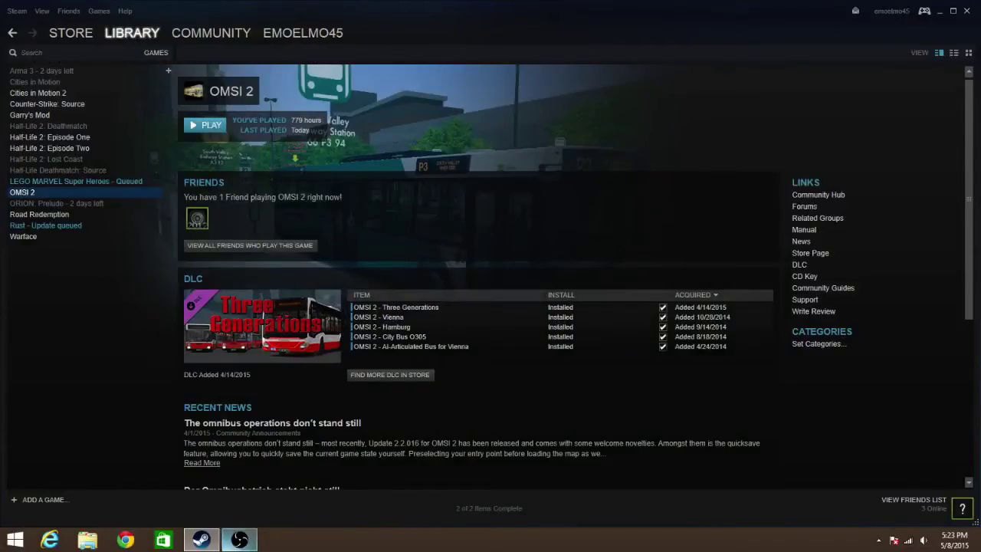
pyautogui.rightClick(97, 540)
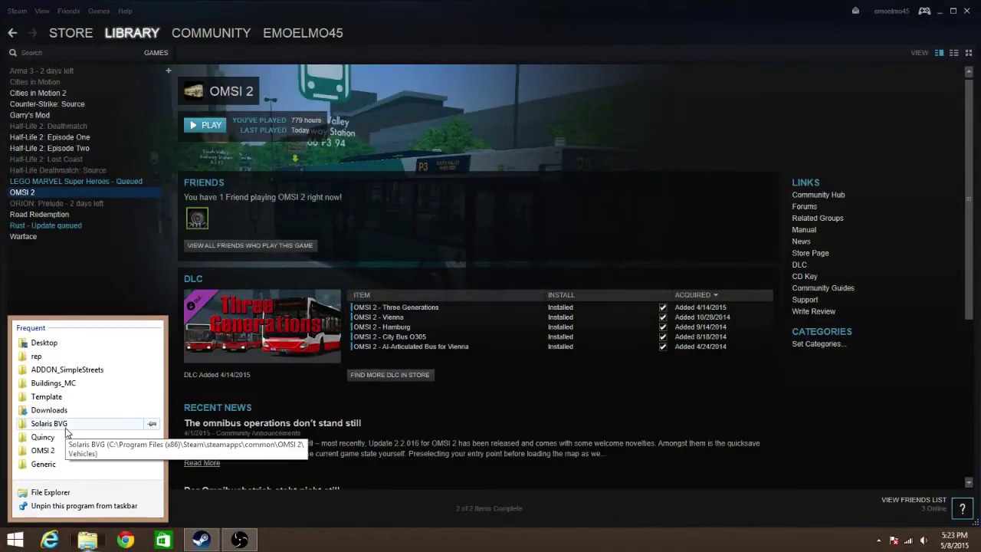
pyautogui.click(59, 450)
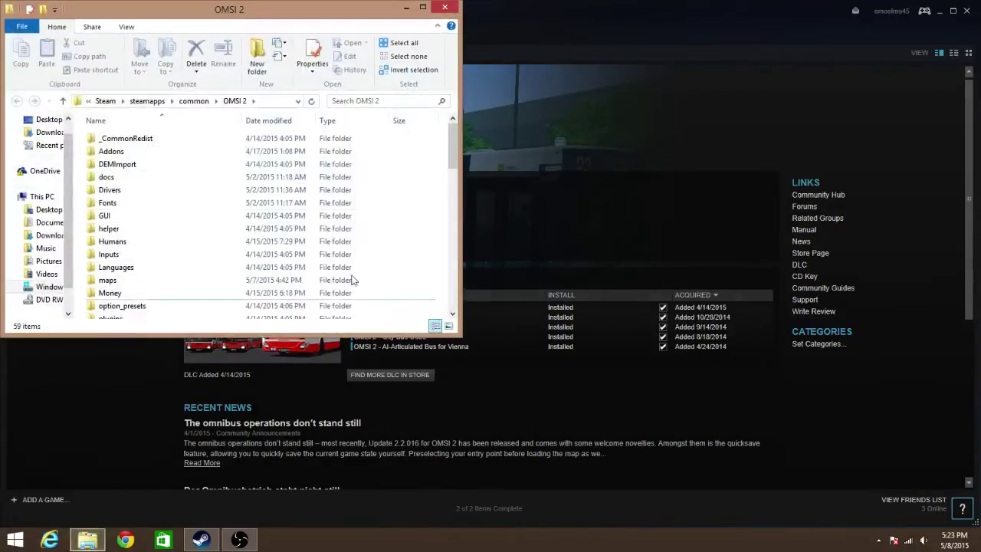
pyautogui.moveTo(449, 137); pyautogui.dragTo(456, 203)
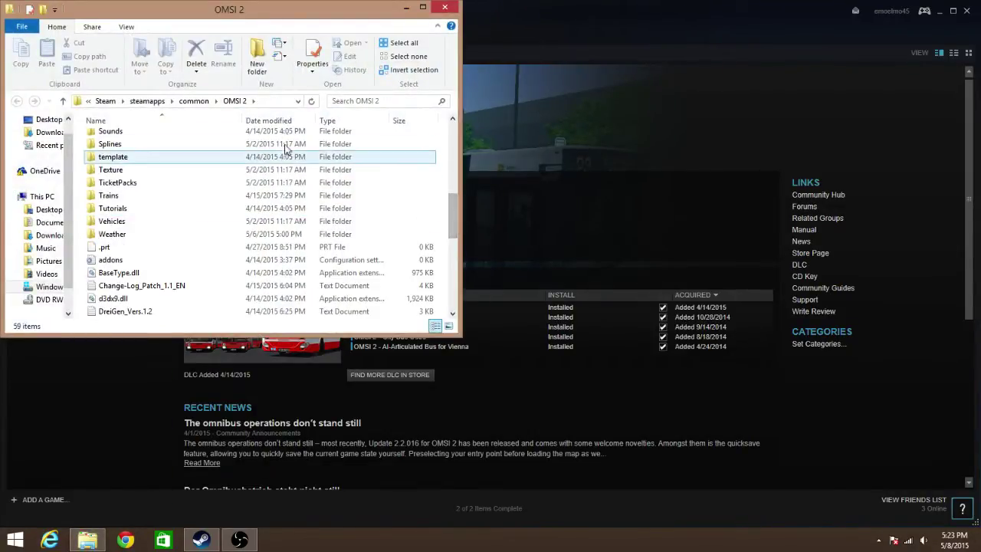
pyautogui.scroll(1, 230, 199)
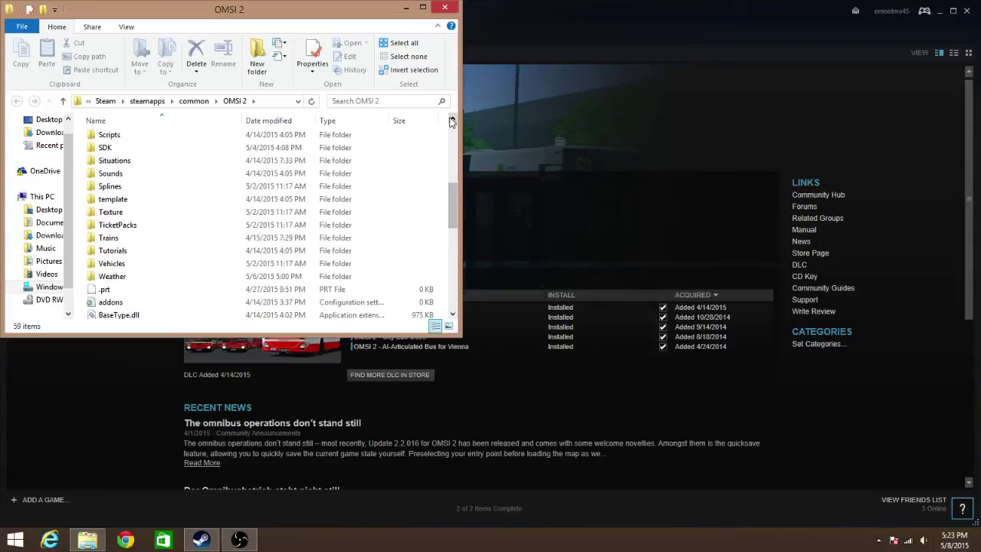
# Open the SDK folder and launch HOF Creator.
pyautogui.doubleClick(201, 150)
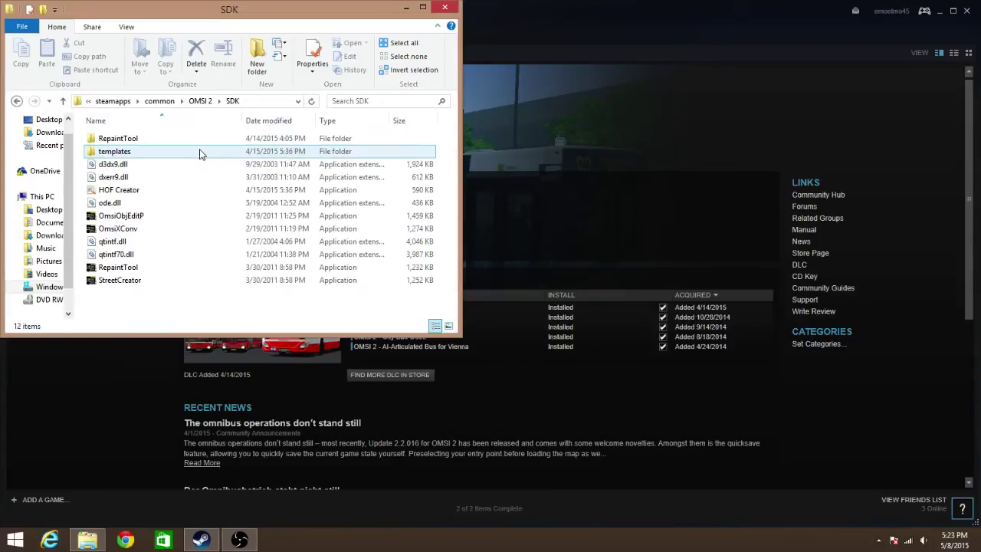
pyautogui.click(155, 192)
pyautogui.doubleClick(156, 198)
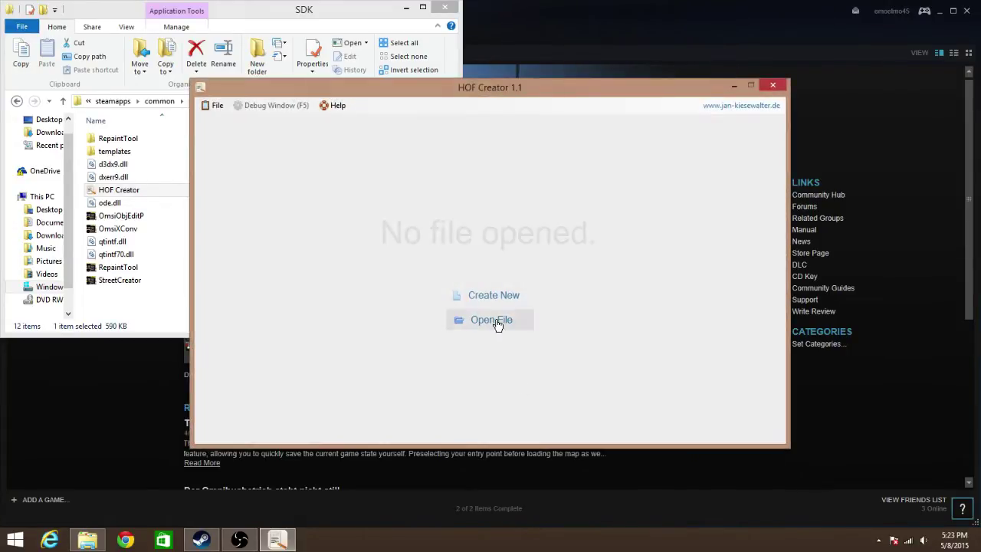
# Open Richmond.hof and inspect the JohnSt terminus strings on the Termini tab.
pyautogui.click(499, 320)
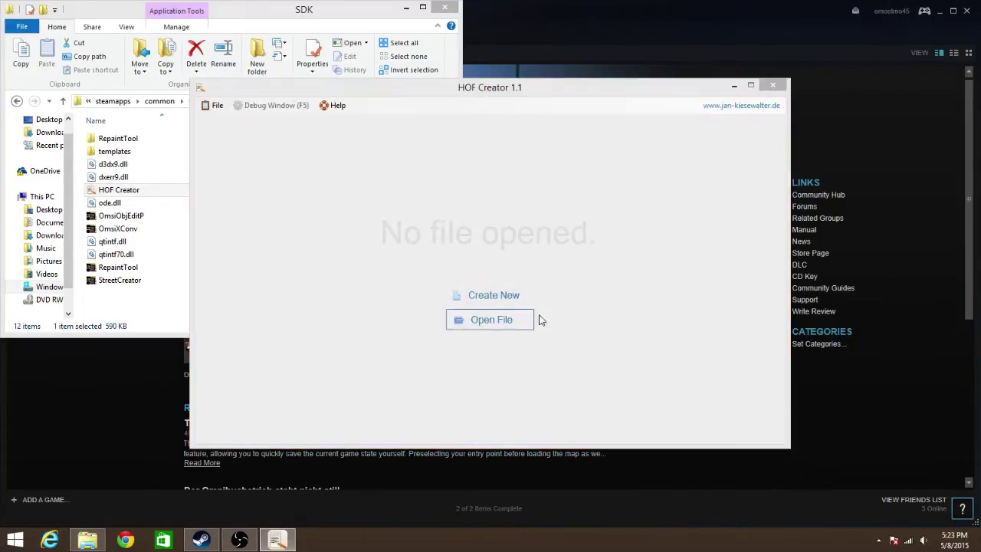
pyautogui.doubleClick(536, 280)
pyautogui.click(336, 135)
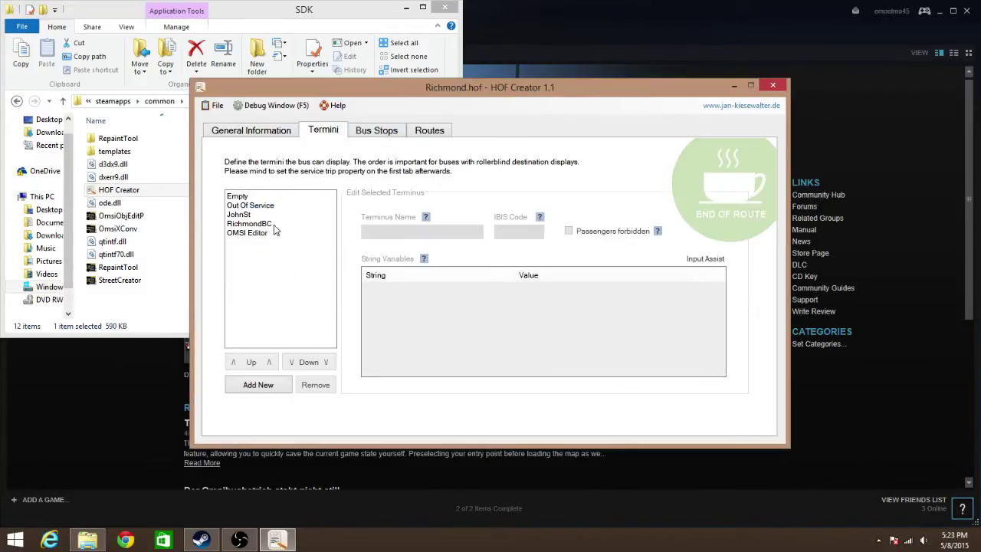
pyautogui.click(253, 215)
pyautogui.click(550, 314)
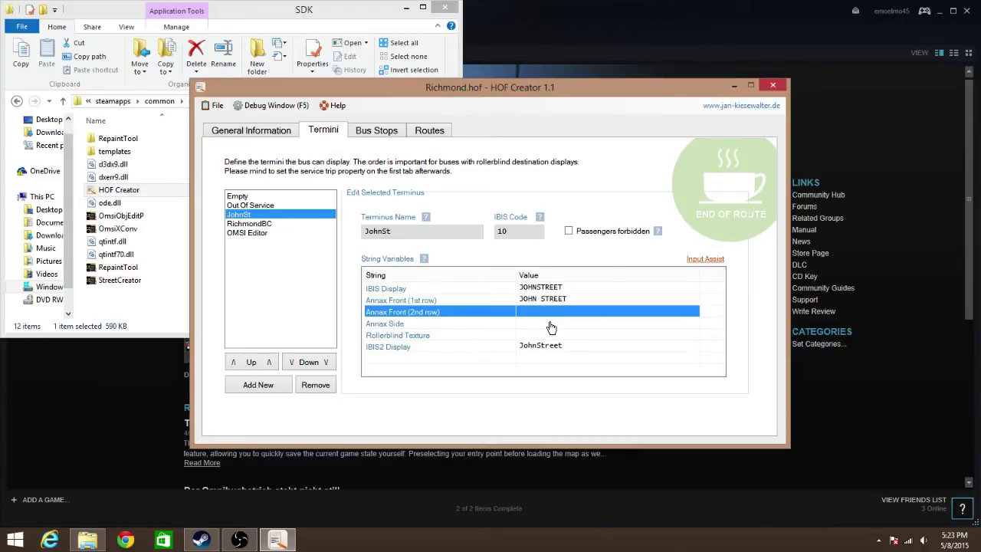
pyautogui.click(536, 290)
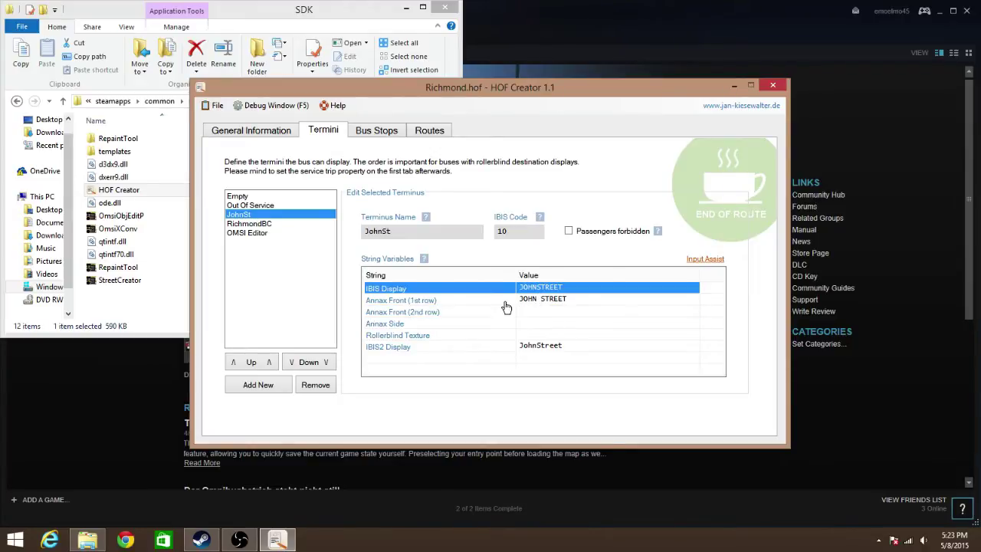
# Select the RichmondBC terminus and inspect its empty Annex Front row strings.
pyautogui.click(265, 224)
pyautogui.click(541, 301)
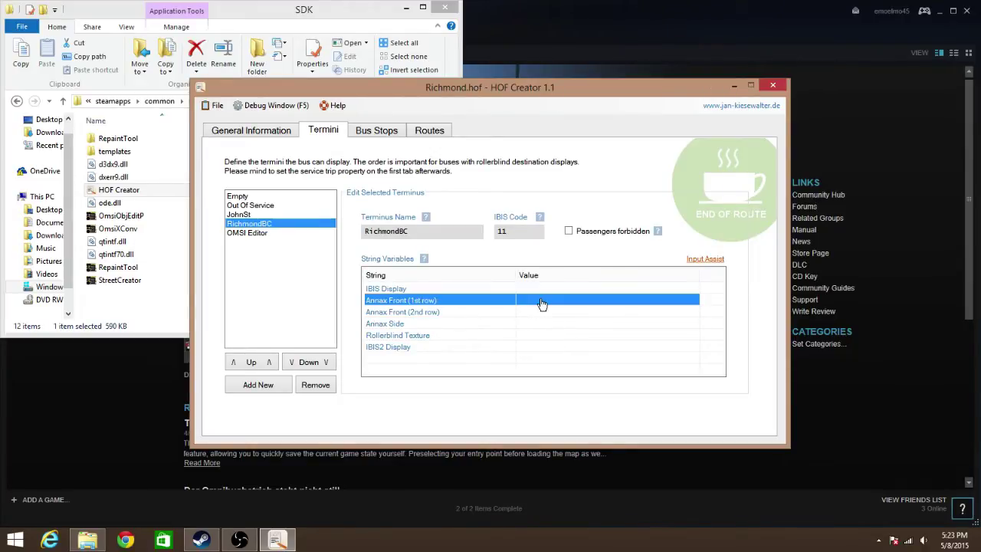
pyautogui.click(542, 313)
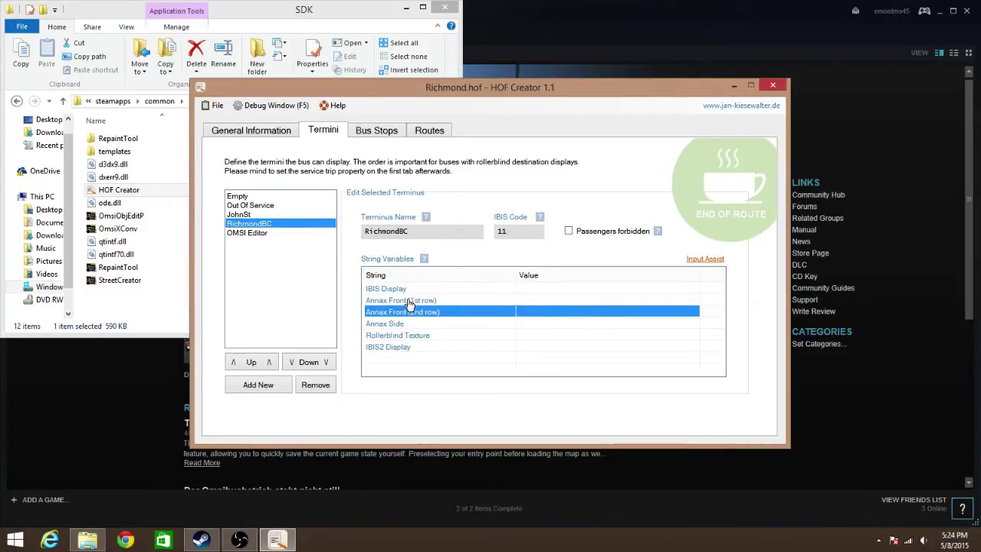
# Set the RichmondBC terminus's IBIS Display string to RichmondBC.
pyautogui.click(551, 300)
pyautogui.click(553, 312)
pyautogui.click(653, 286)
pyautogui.click(704, 259)
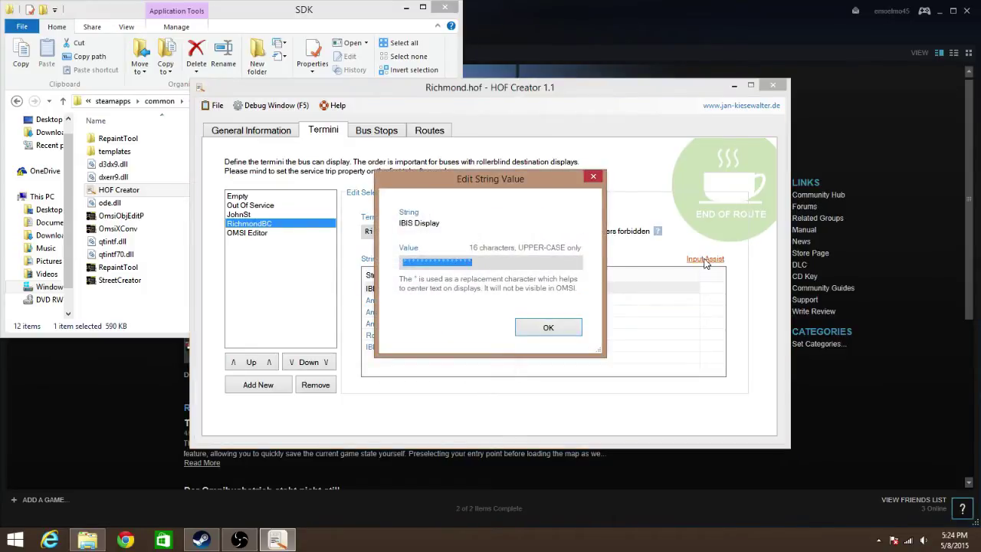
pyautogui.write('Rucho')
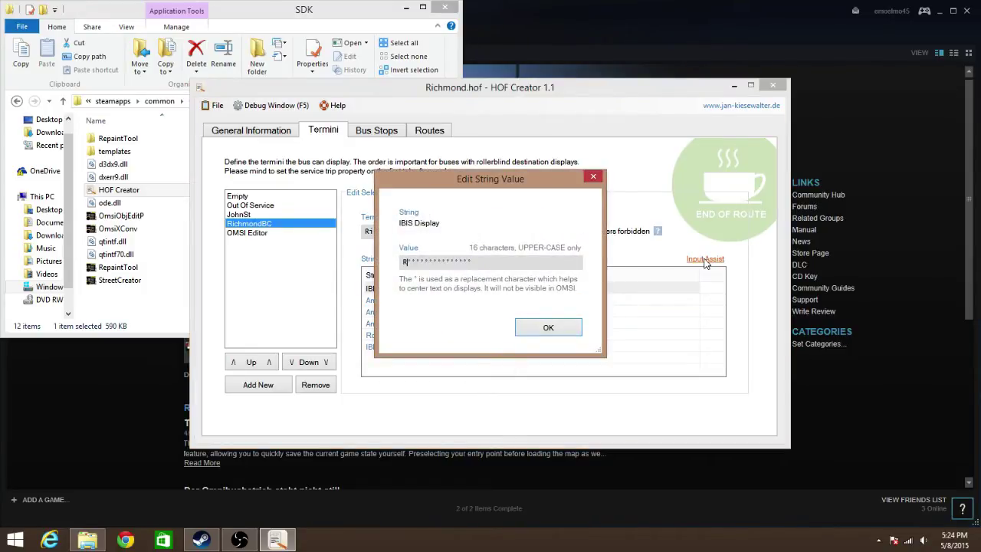
pyautogui.press('BackSpace')
pyautogui.press('BackSpace')
pyautogui.press('BackSpace')
pyautogui.press('BackSpace')
pyautogui.write('ichomn')
pyautogui.press('BackSpace')
pyautogui.press('BackSpace')
pyautogui.press('BackSpace')
pyautogui.write('mondBc')
pyautogui.press('Return')
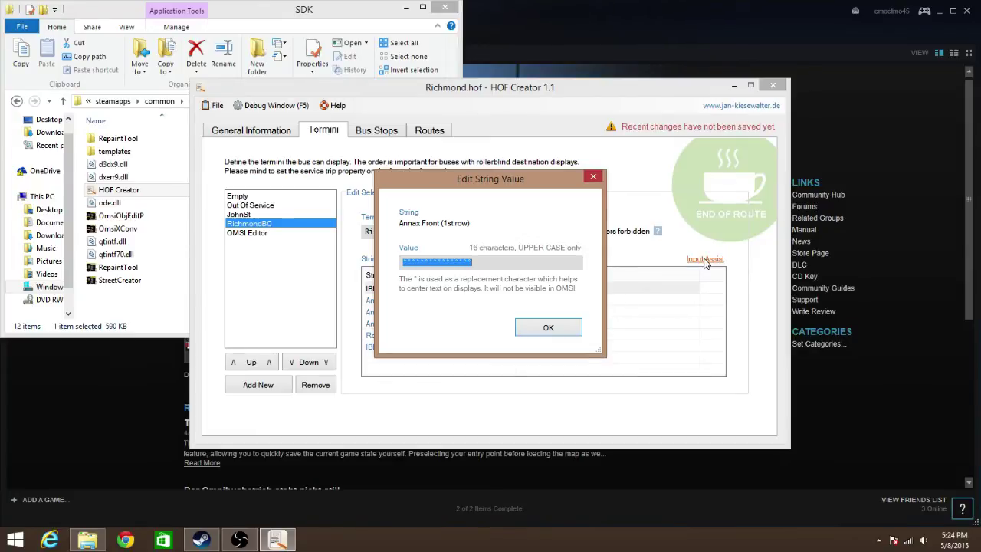
# Enter Richmond and Bus Station as the two front rows and accept the annex values.
pyautogui.write('Richomn')
pyautogui.press('BackSpace')
pyautogui.press('BackSpace')
pyautogui.press('BackSpace')
pyautogui.write('mond')
pyautogui.press('Return')
pyautogui.write('Bus*Station')
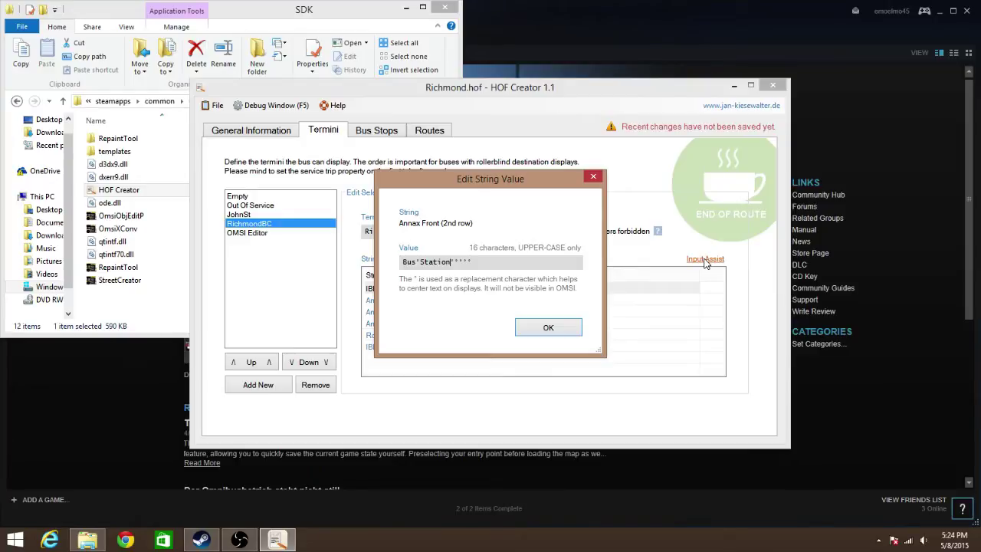
pyautogui.press('Return')
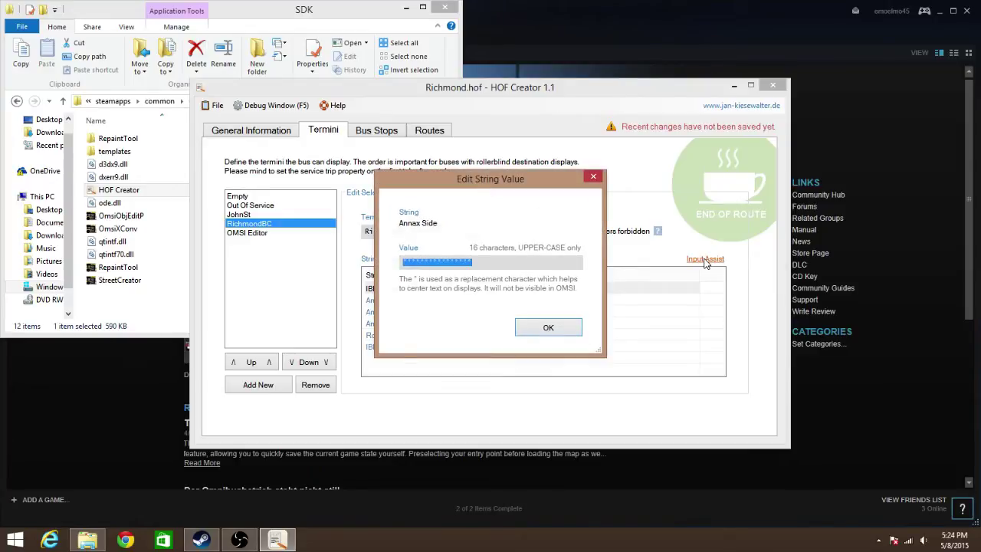
pyautogui.press('Return')
pyautogui.press('Return')
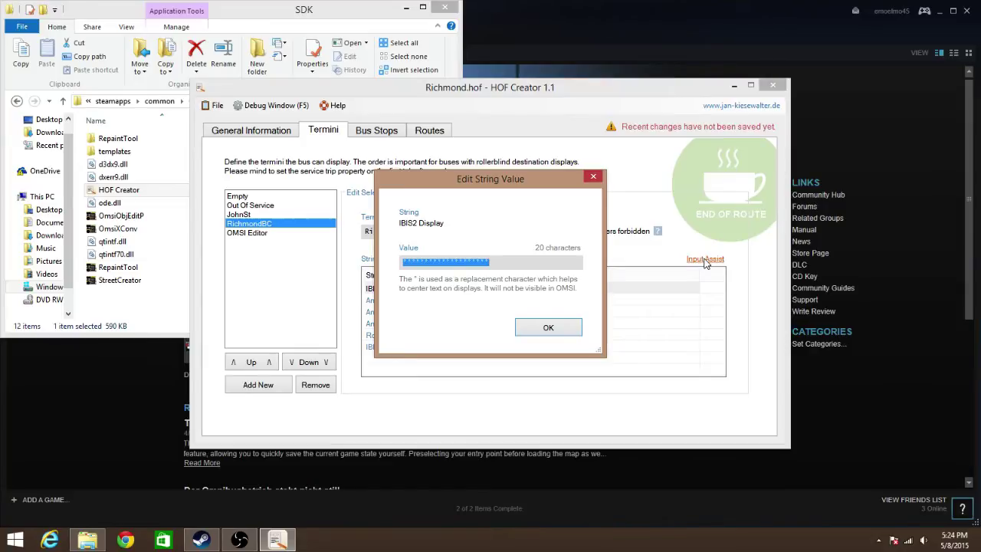
# Set the IBIS2 display to RichmondBC and save Richmond.hof.
pyautogui.write('rIC')
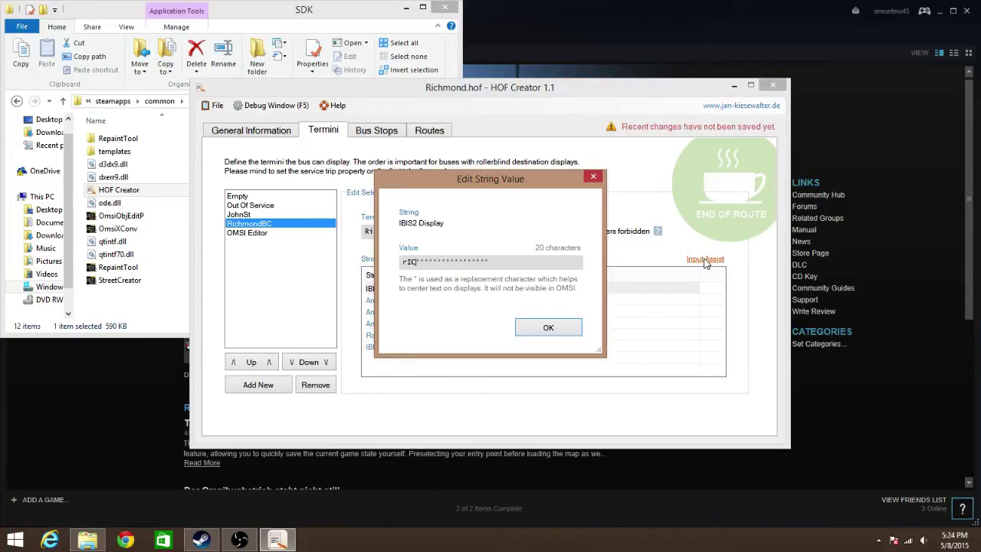
pyautogui.press('BackSpace')
pyautogui.press('BackSpace')
pyautogui.press('BackSpace')
pyautogui.write('Richg')
pyautogui.press('BackSpace')
pyautogui.write('mong')
pyautogui.press('BackSpace')
pyautogui.press('BackSpace')
pyautogui.press('BackSpace')
pyautogui.write('mondb')
pyautogui.press('Return')
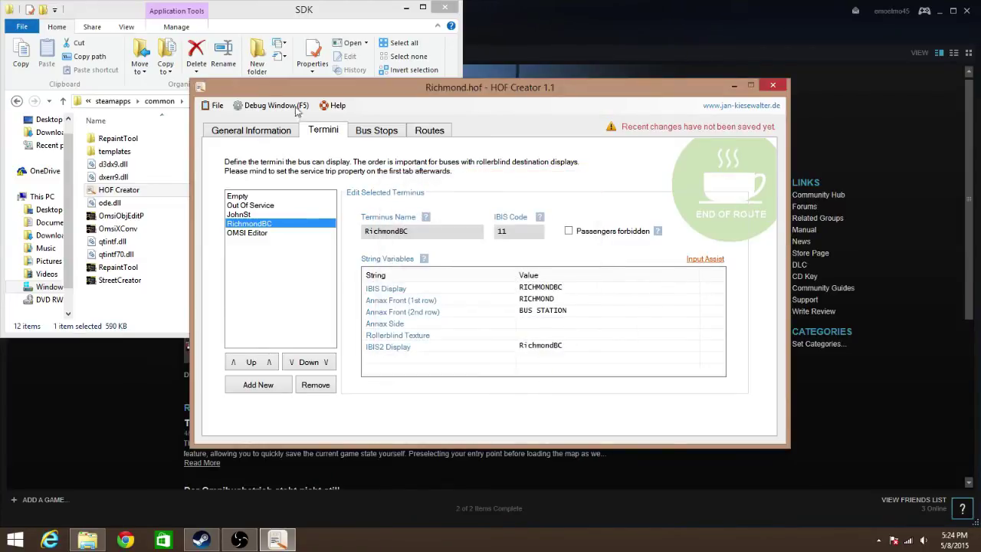
pyautogui.click(217, 106)
pyautogui.click(228, 148)
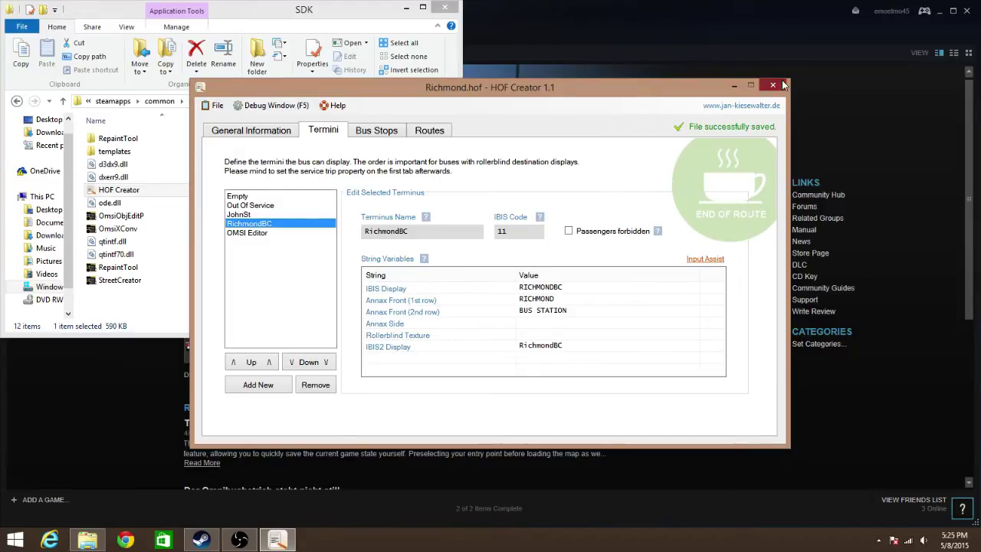
# Close HOF Creator and open the OMSI 2 maps > NewMap folder.
pyautogui.click(783, 85)
pyautogui.click(200, 102)
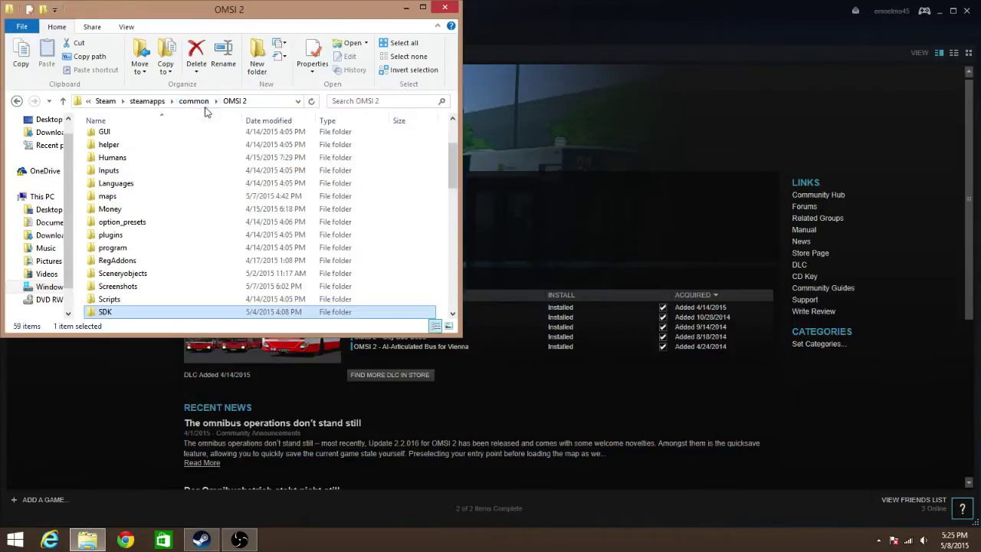
pyautogui.doubleClick(177, 198)
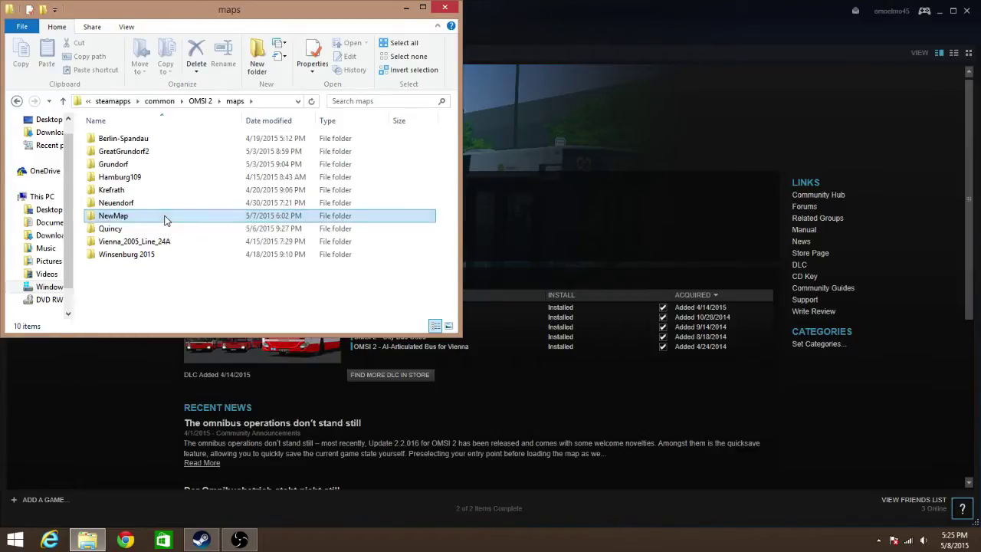
pyautogui.doubleClick(165, 220)
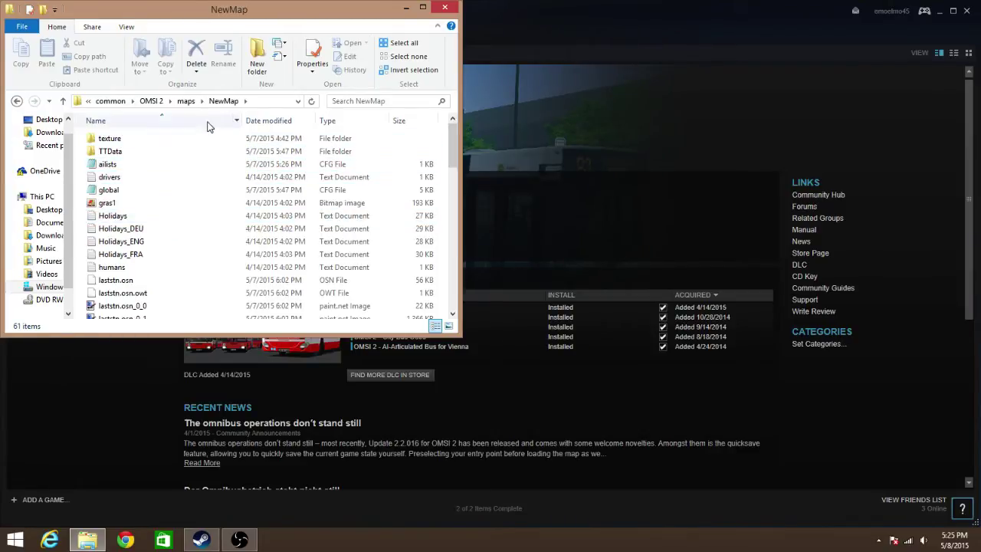
# Cut NewMap's ailists file and paste it onto the desktop.
pyautogui.rightClick(157, 163)
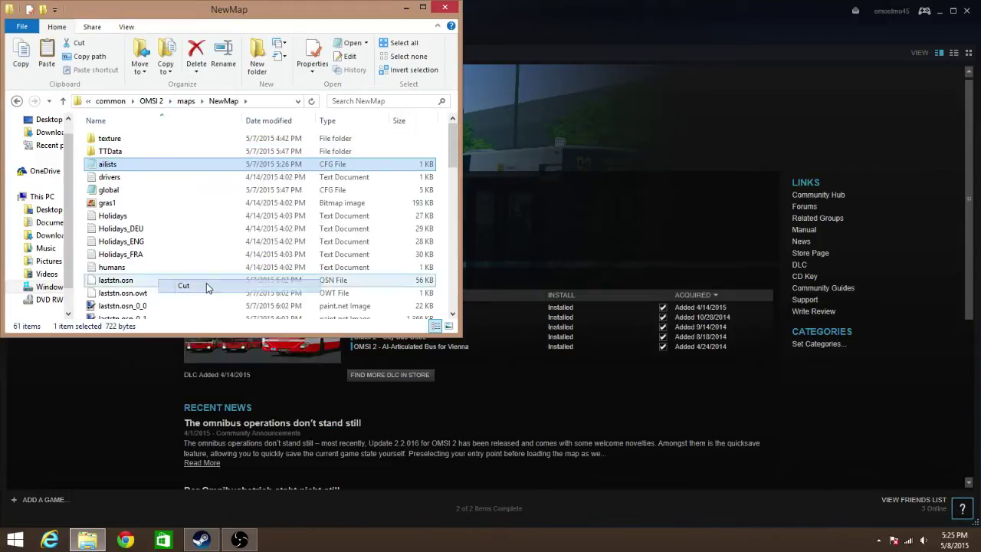
pyautogui.moveTo(206, 287); pyautogui.dragTo(206, 287)
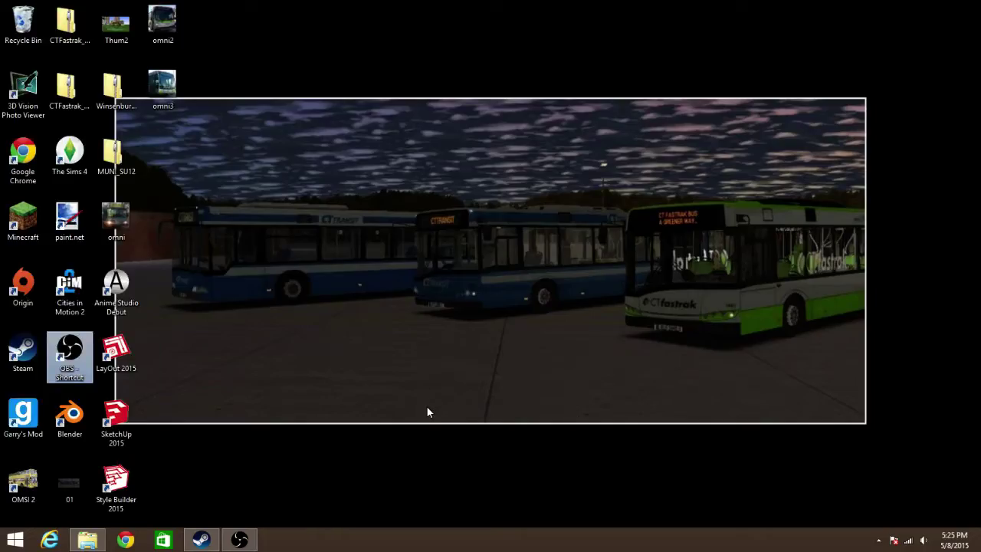
pyautogui.rightClick(427, 408)
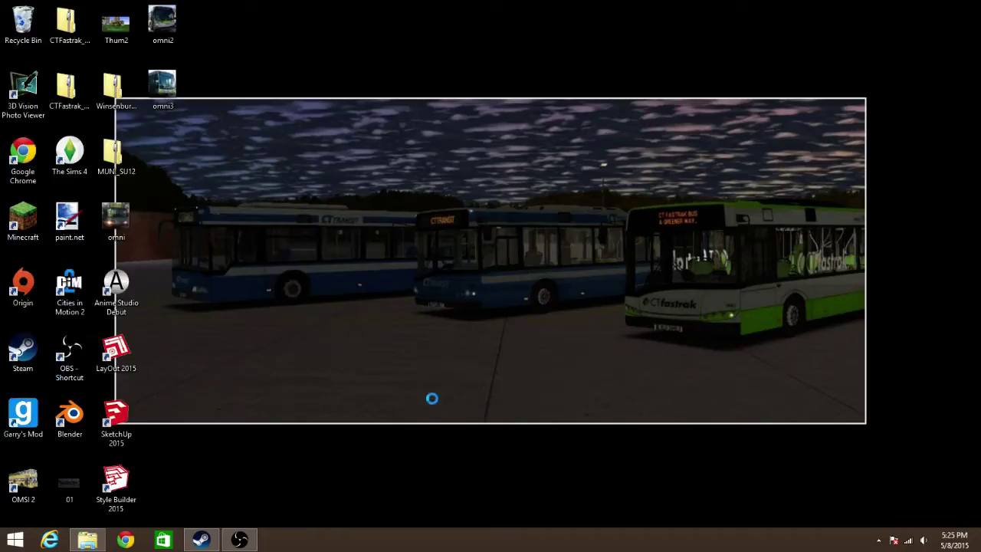
pyautogui.click(452, 318)
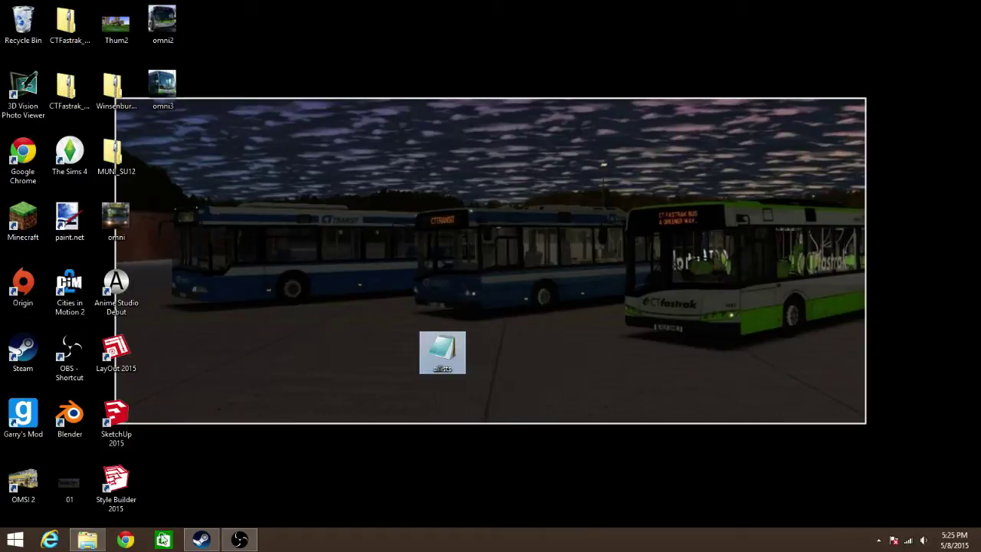
pyautogui.click(87, 540)
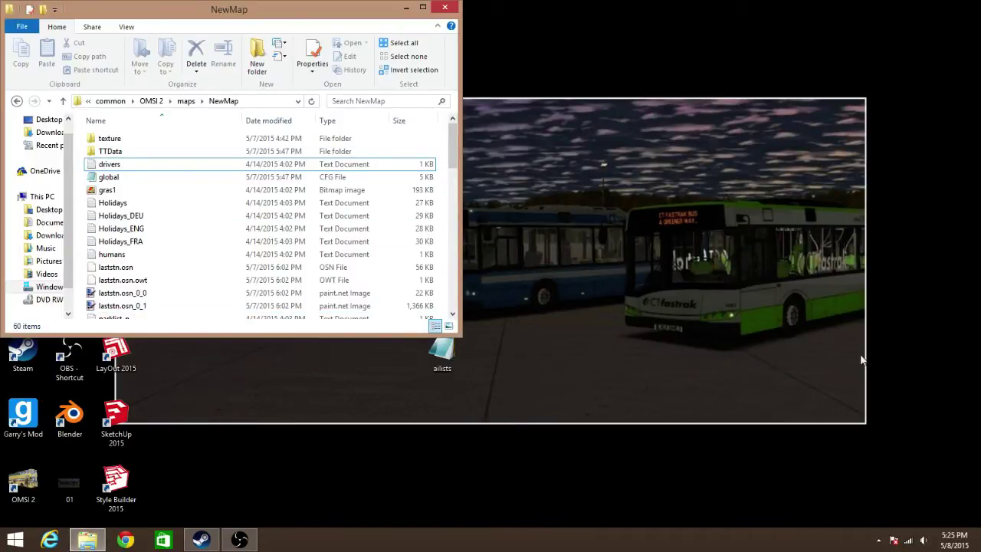
# Open the ailists file from OMSI 2 > template > NewMap in a maximized Notepad.
pyautogui.click(422, 7)
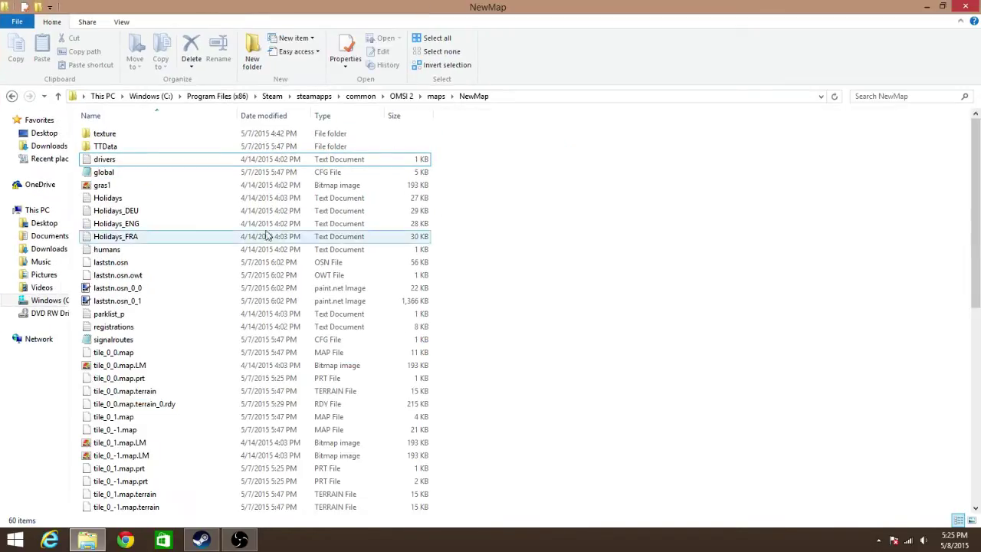
pyautogui.click(436, 96)
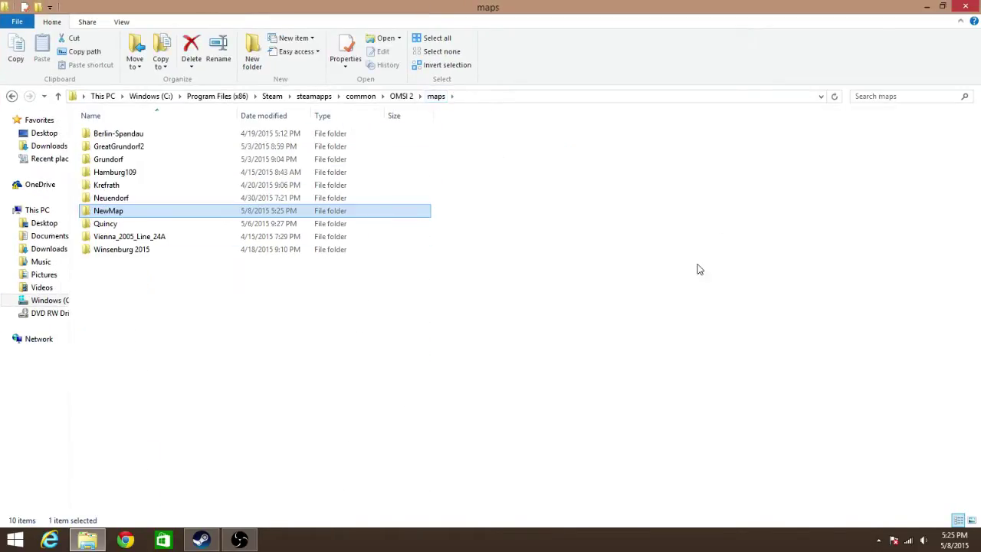
pyautogui.click(401, 96)
pyautogui.scroll(-1, 634, 360)
pyautogui.doubleClick(279, 403)
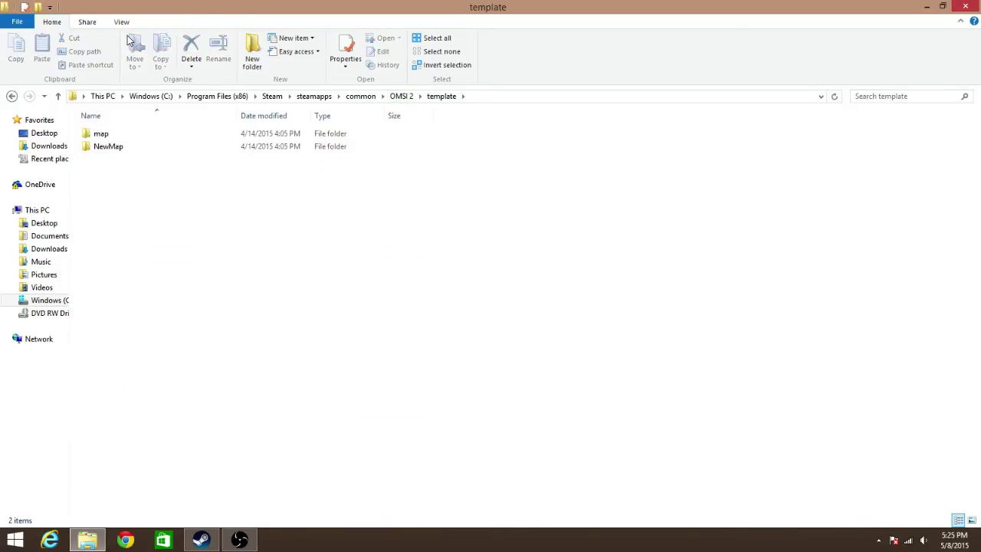
pyautogui.click(132, 149)
pyautogui.doubleClick(132, 148)
pyautogui.doubleClick(157, 158)
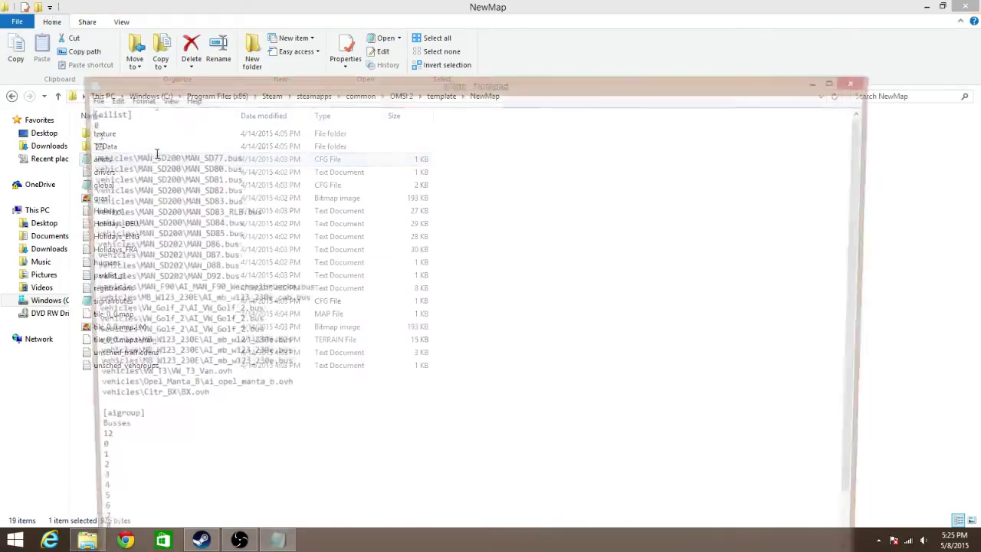
pyautogui.click(839, 80)
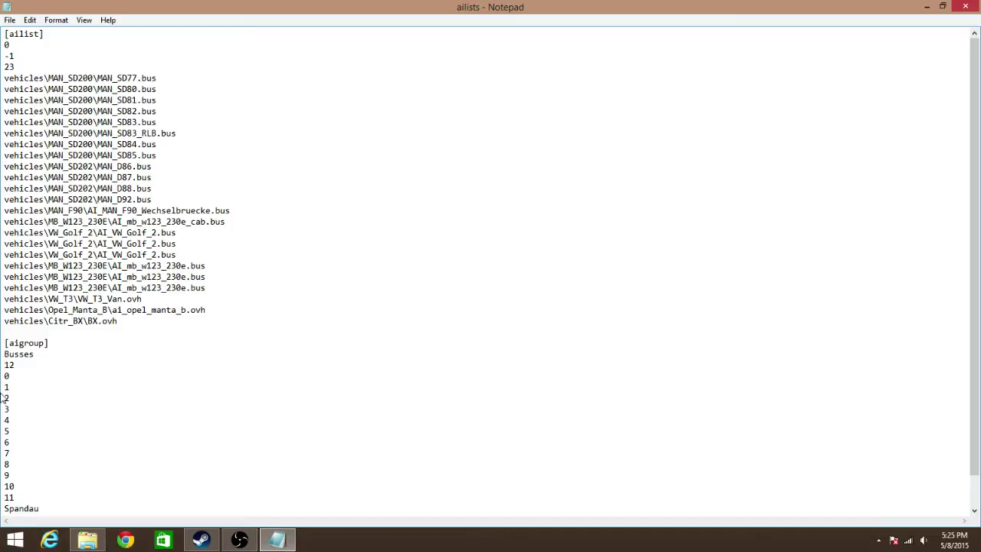
# Open the Grundorf map's ailists file to check it, then close it.
pyautogui.click(87, 540)
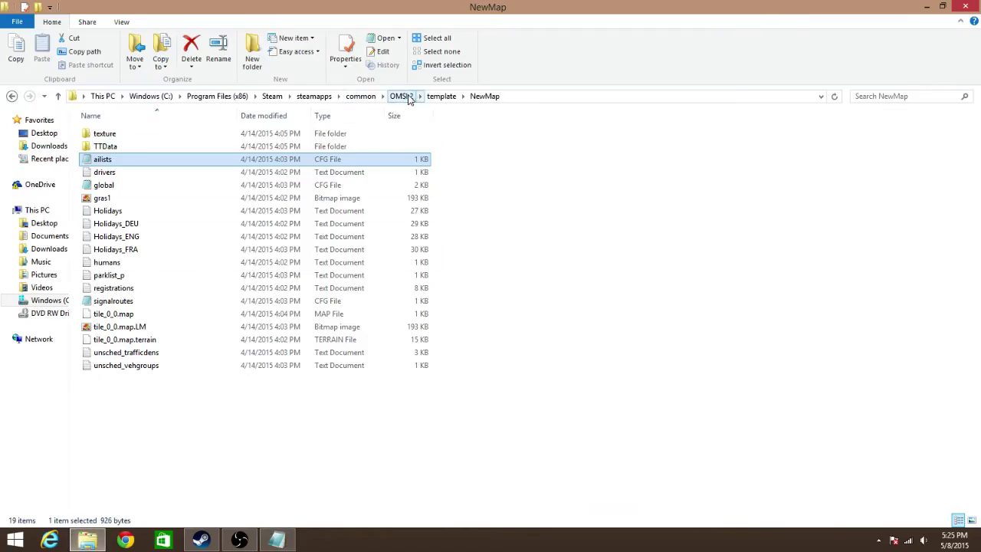
pyautogui.click(400, 96)
pyautogui.doubleClick(134, 276)
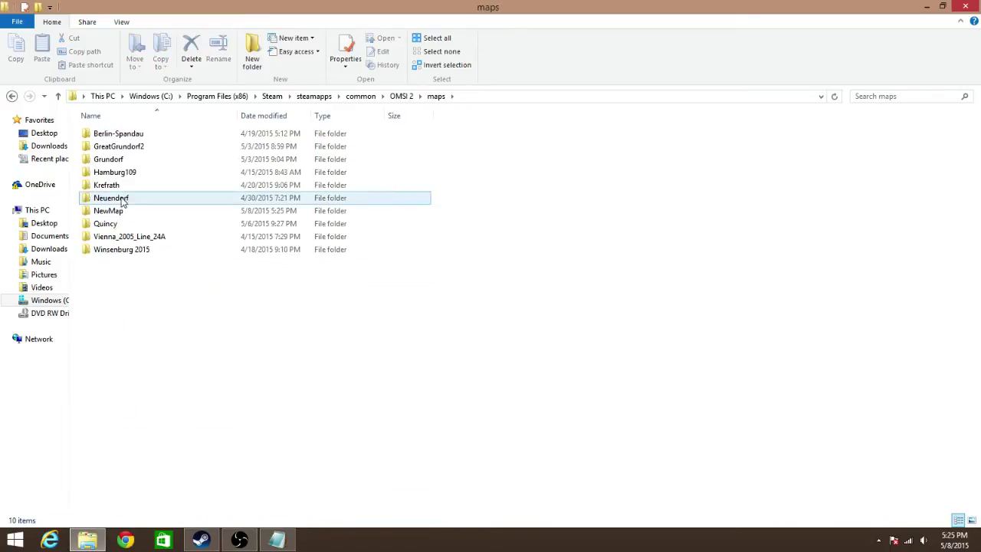
pyautogui.doubleClick(130, 159)
pyautogui.doubleClick(175, 171)
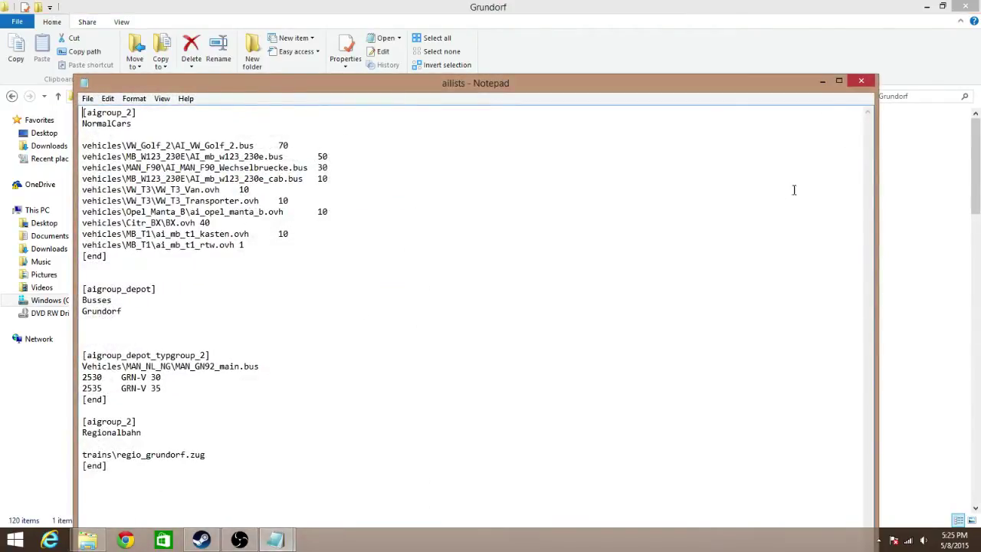
pyautogui.click(873, 86)
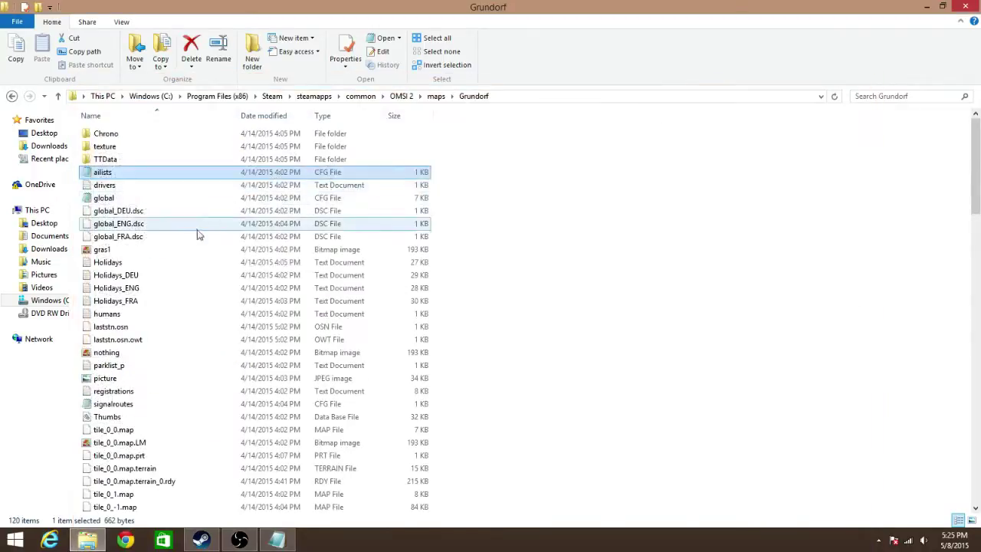
# Copy Grundorf's ailists file and paste it into the NewMap folder.
pyautogui.rightClick(141, 172)
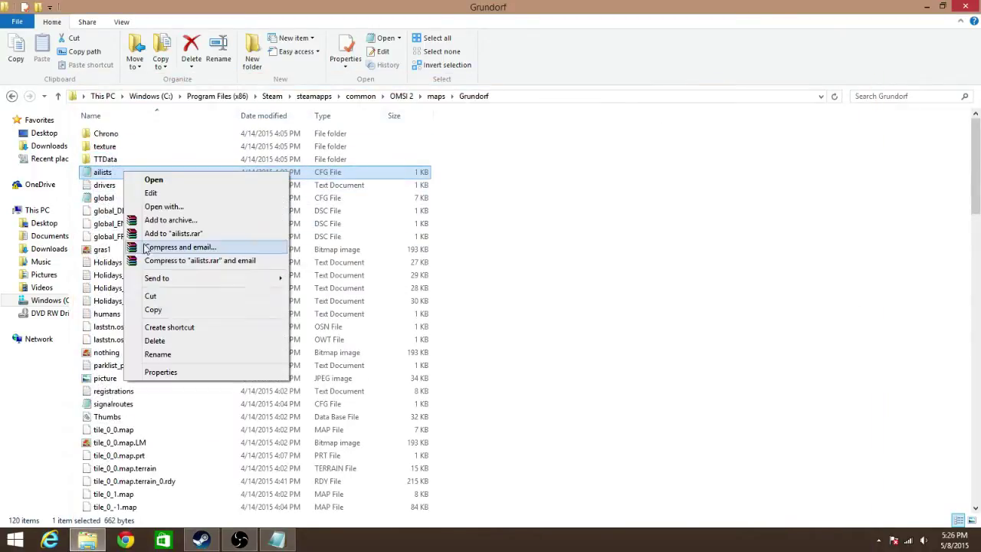
pyautogui.click(153, 309)
pyautogui.click(435, 96)
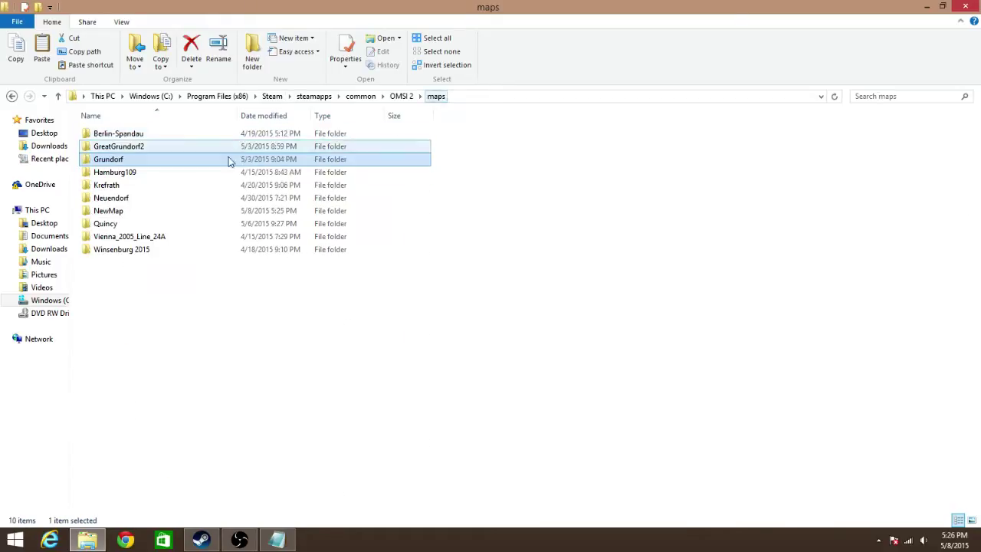
pyautogui.doubleClick(123, 213)
pyautogui.rightClick(600, 281)
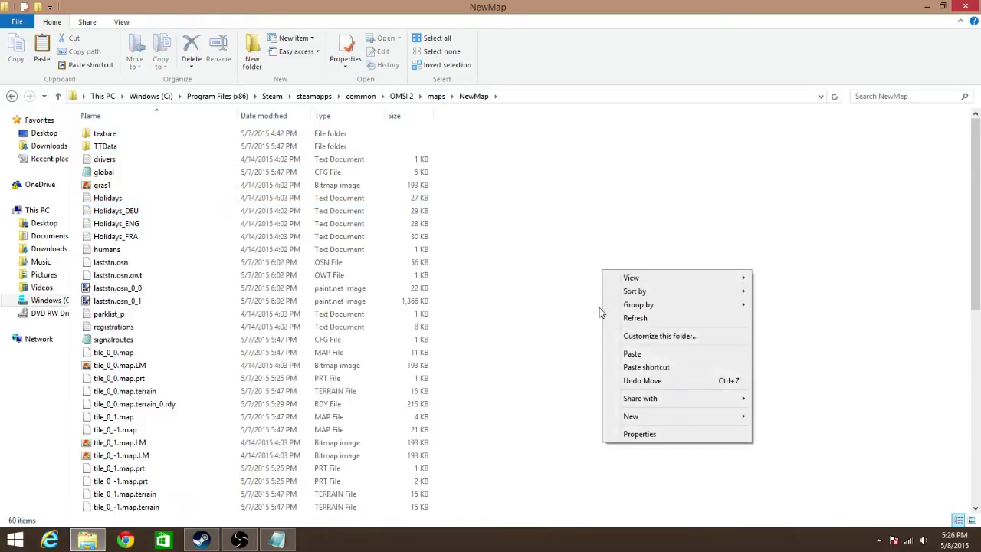
pyautogui.click(625, 353)
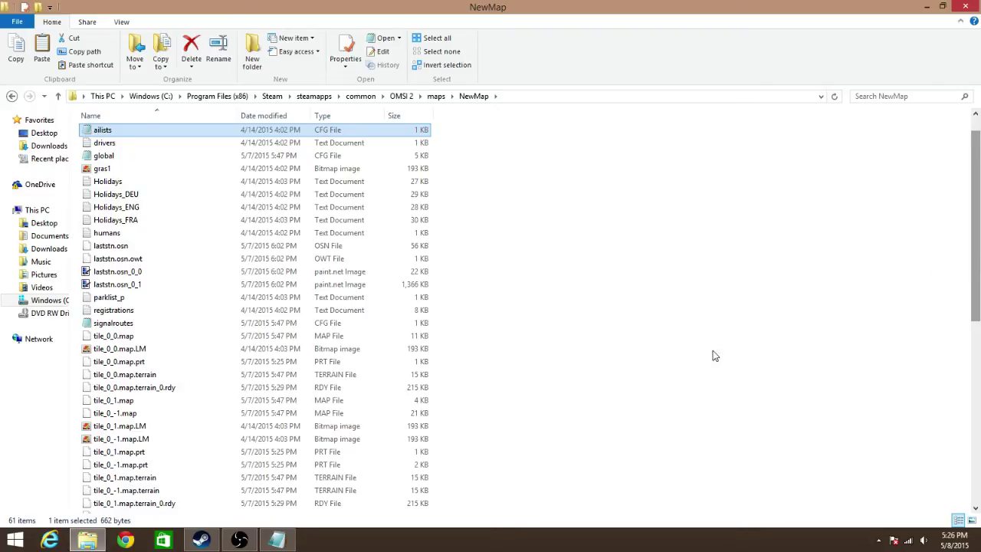
# Open NewMap's copied ailists in a maximized Notepad and select the GRN-V 35 plate text.
pyautogui.doubleClick(385, 131)
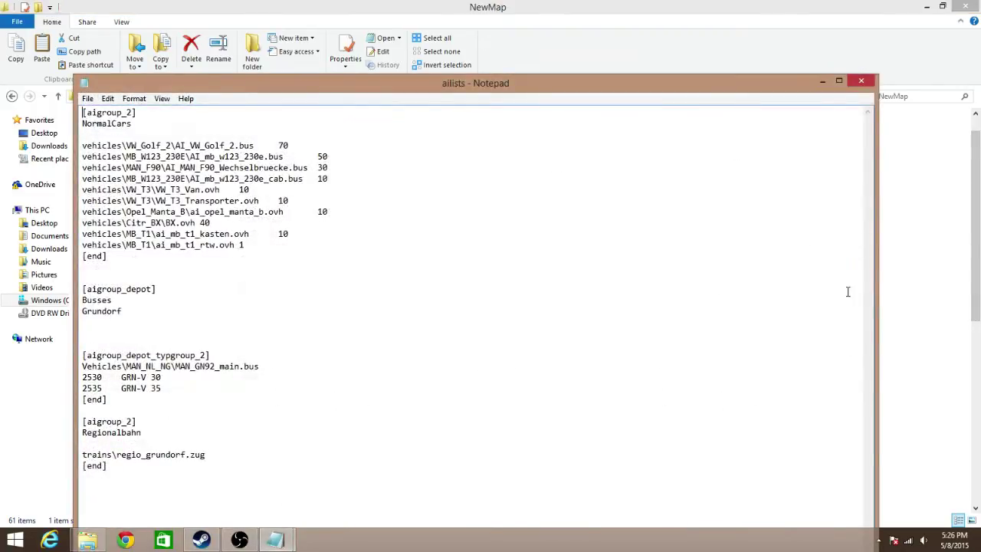
pyautogui.click(840, 80)
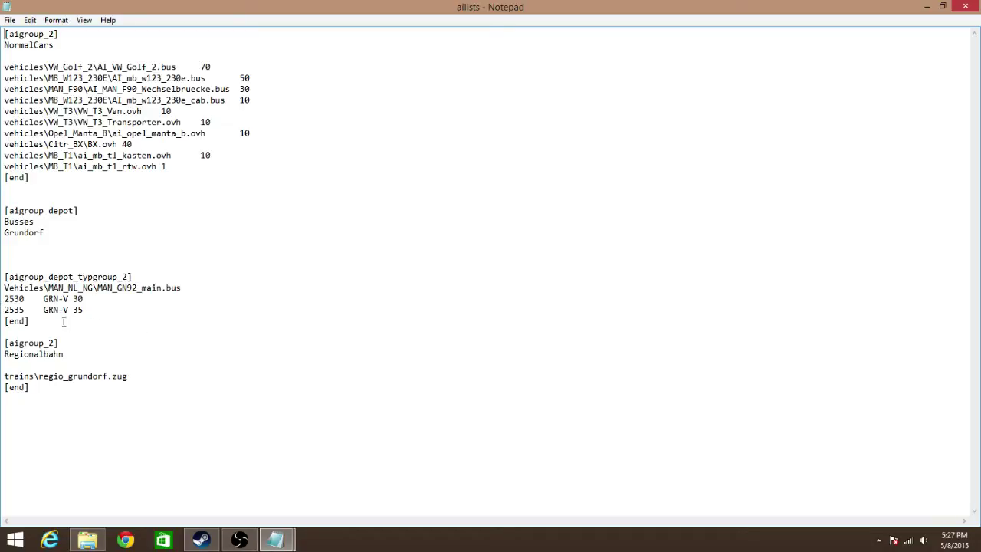
pyautogui.moveTo(43, 310); pyautogui.dragTo(85, 313)
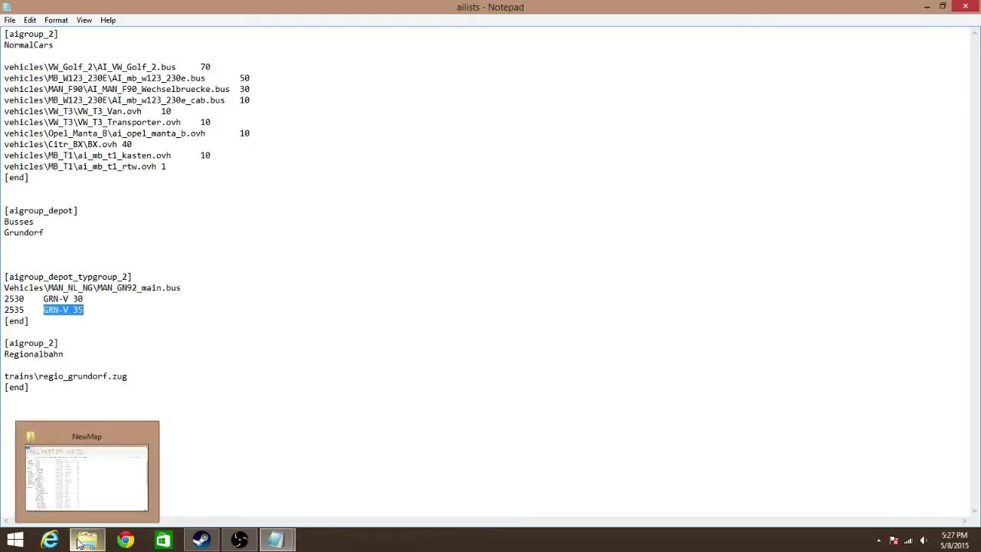
# Cut the desktop ailists file and paste it into NewMap, replacing the existing copy.
pyautogui.moveTo(276, 539)
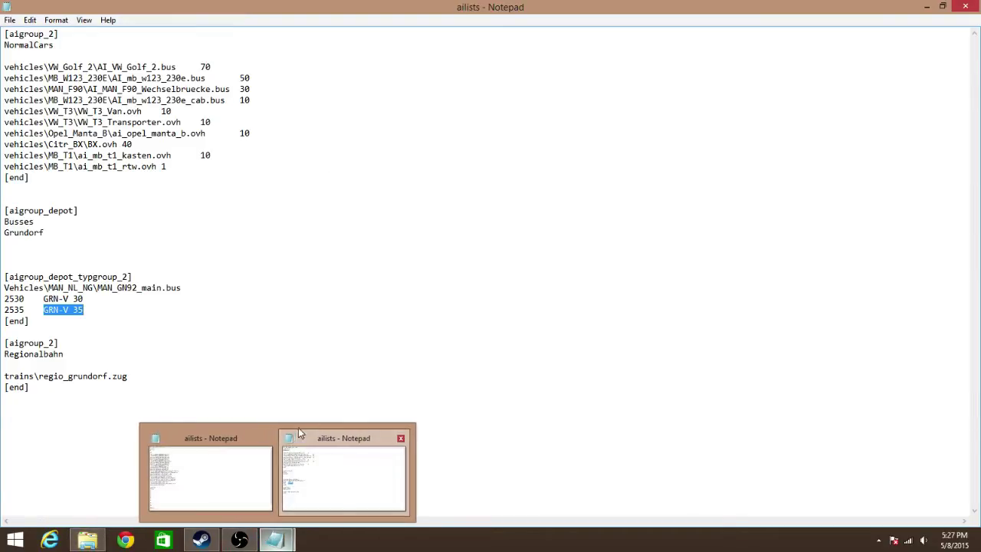
pyautogui.click(400, 438)
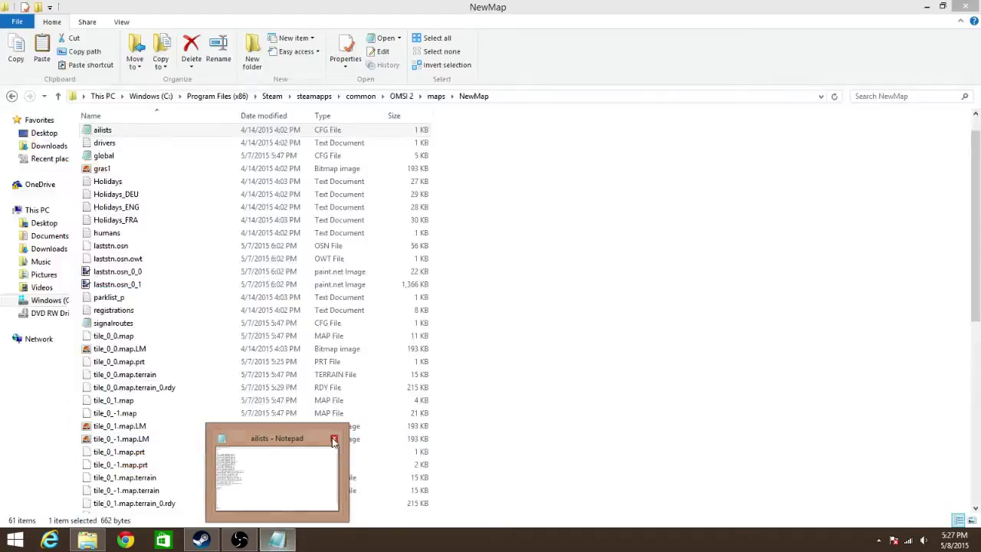
pyautogui.click(333, 439)
pyautogui.click(979, 540)
pyautogui.rightClick(457, 346)
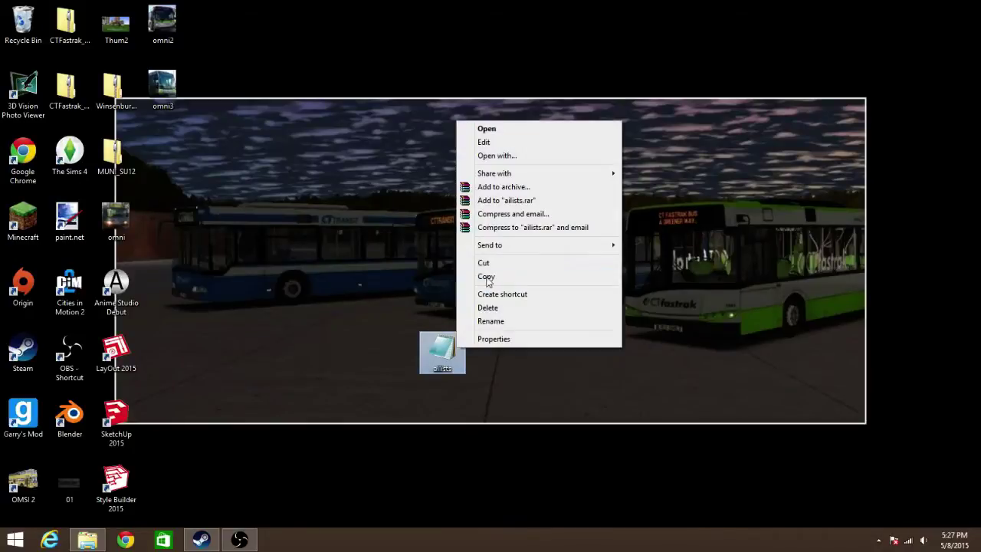
pyautogui.click(481, 264)
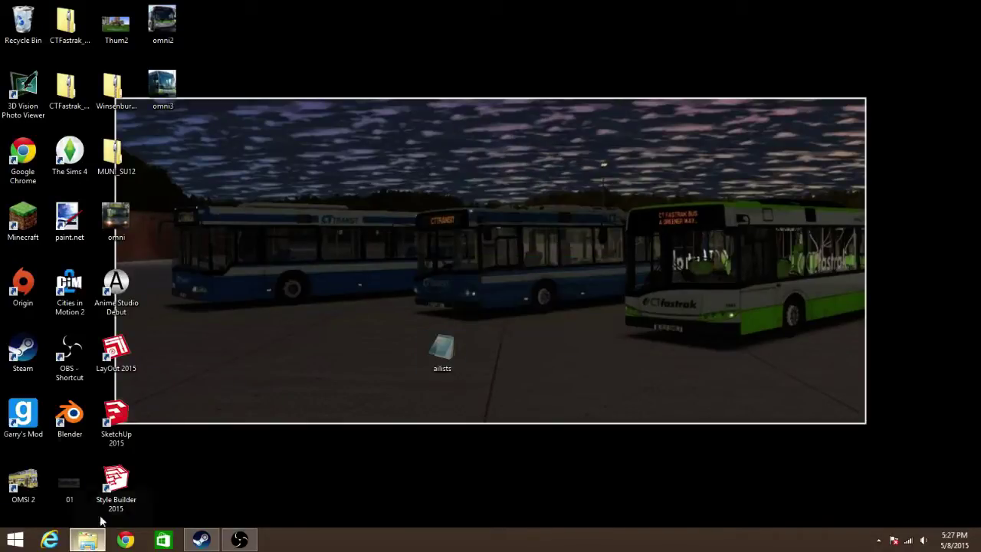
pyautogui.click(87, 541)
pyautogui.rightClick(552, 319)
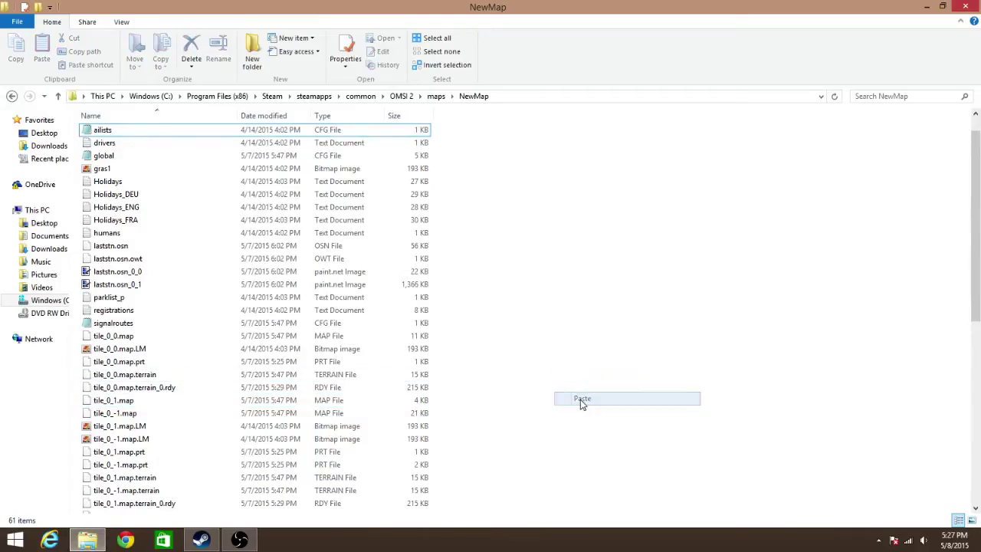
pyautogui.click(581, 399)
pyautogui.click(257, 170)
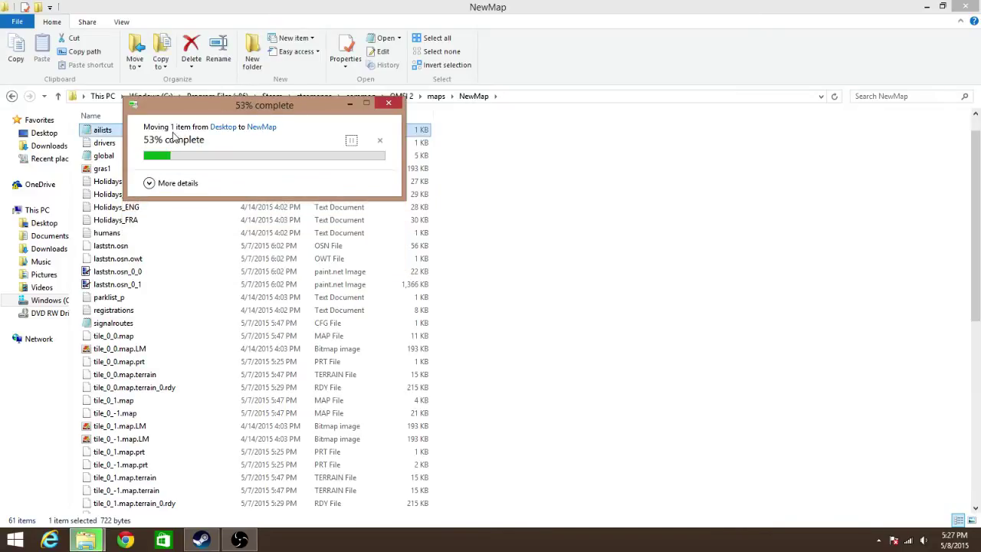
# In ailists, replace bus 7100's plate RBC-1162 with RBC-6307.
pyautogui.doubleClick(103, 132)
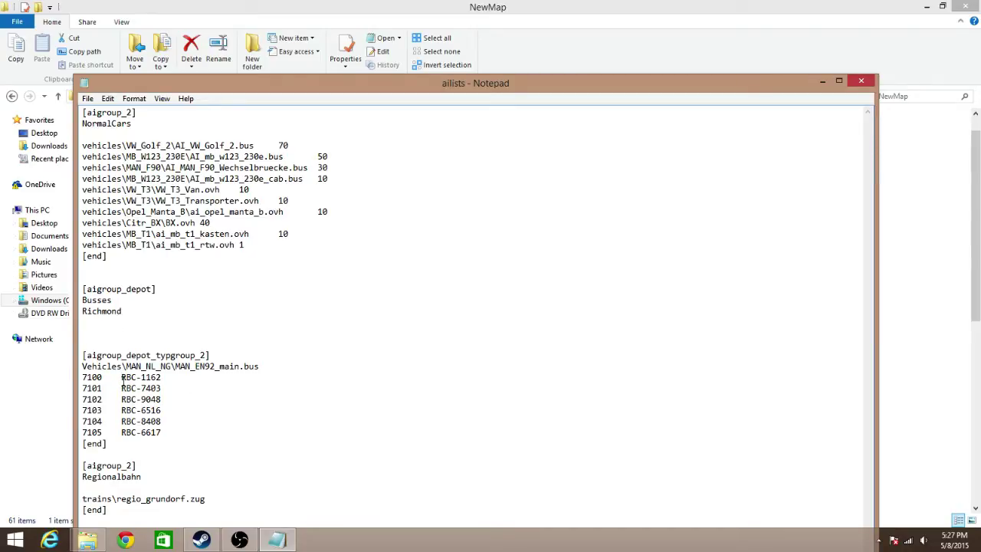
pyautogui.click(121, 377)
pyautogui.press('BackSpace')
pyautogui.press('Tab')
pyautogui.click(181, 373)
pyautogui.press('BackSpace')
pyautogui.press('BackSpace')
pyautogui.press('BackSpace')
pyautogui.press('BackSpace')
pyautogui.press('BackSpace')
pyautogui.press('BackSpace')
pyautogui.press('BackSpace')
pyautogui.hotkey('shift', 'End')
pyautogui.press('Delete')
pyautogui.press('Tab')
pyautogui.write('RBC-6307')
# Add the HVL repaint after the plates of buses 7100 and 7101.
pyautogui.moveTo(87, 540)
pyautogui.write('HV')
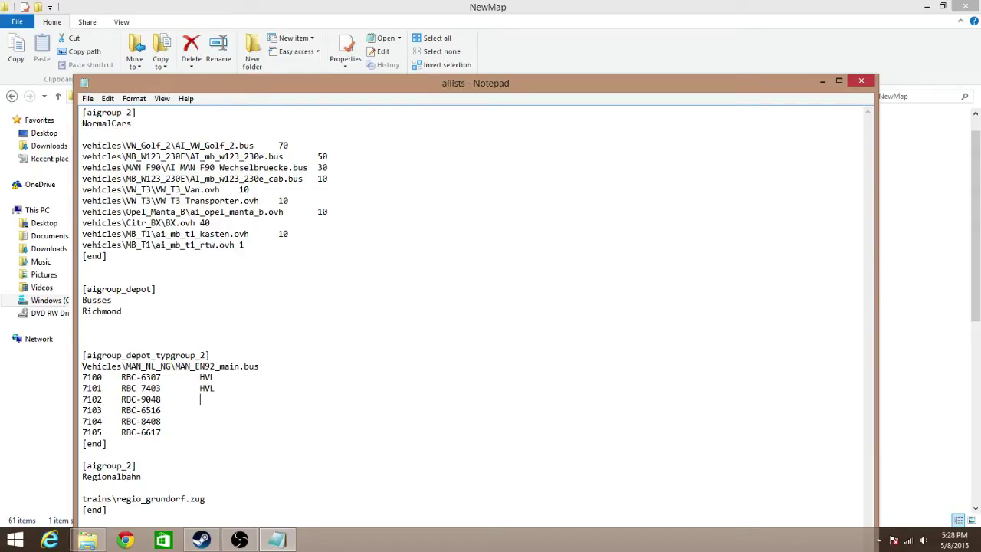
pyautogui.write('VL')
# Browse OMSI 2 > Vehicles > MAN_NL_NG > Texture > Werbung_EN92 and inspect the livery textures.
pyautogui.click(86, 541)
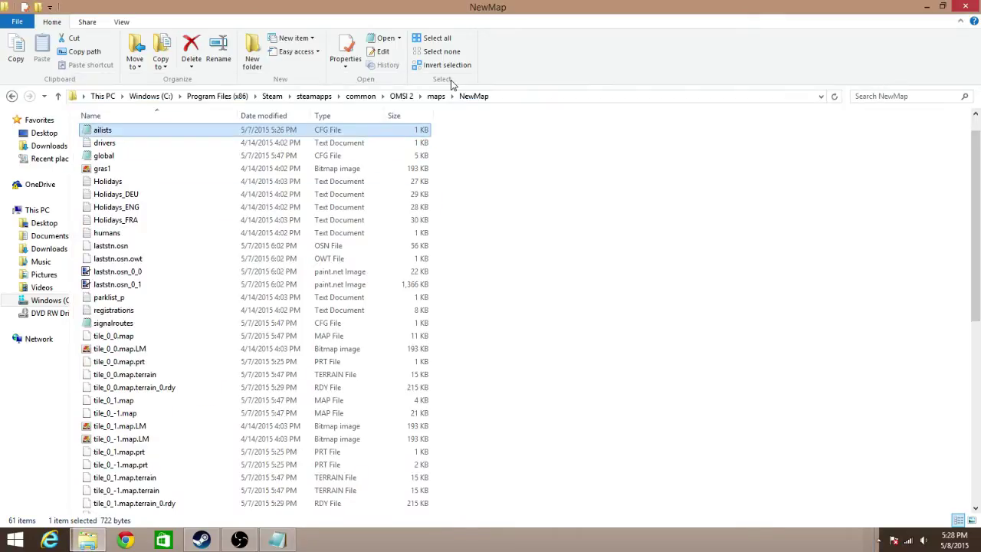
pyautogui.click(399, 96)
pyautogui.scroll(-3, 414, 307)
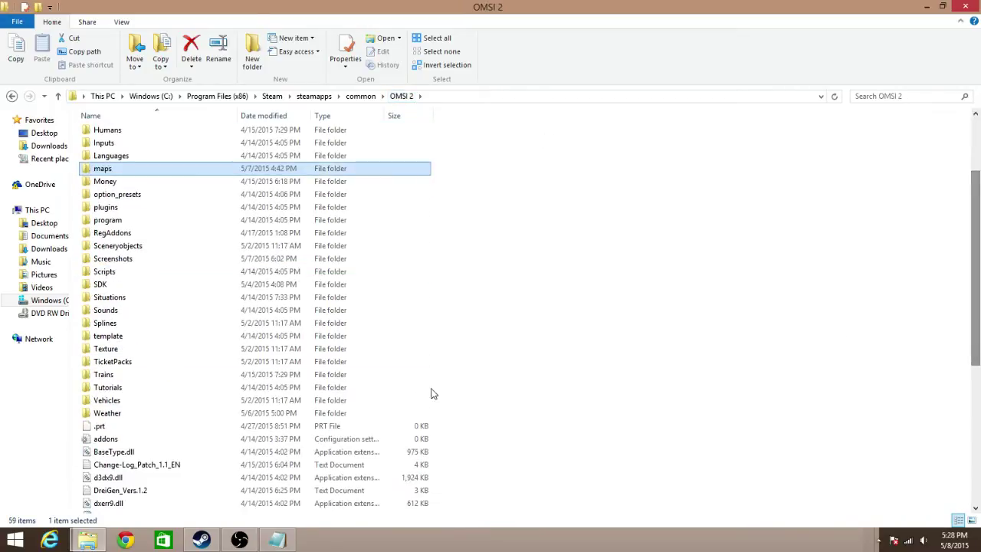
pyautogui.doubleClick(384, 402)
pyautogui.moveTo(975, 253); pyautogui.dragTo(963, 356)
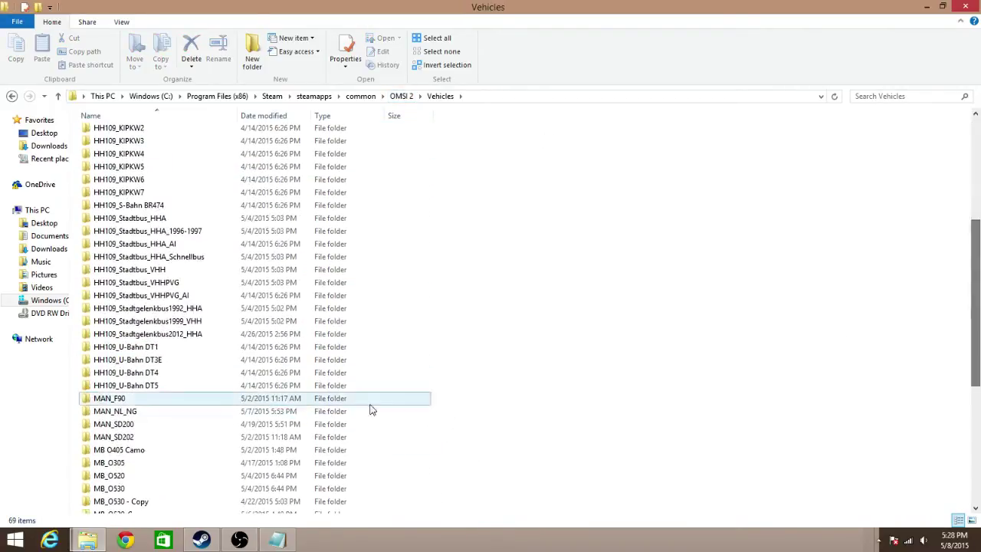
pyautogui.doubleClick(261, 412)
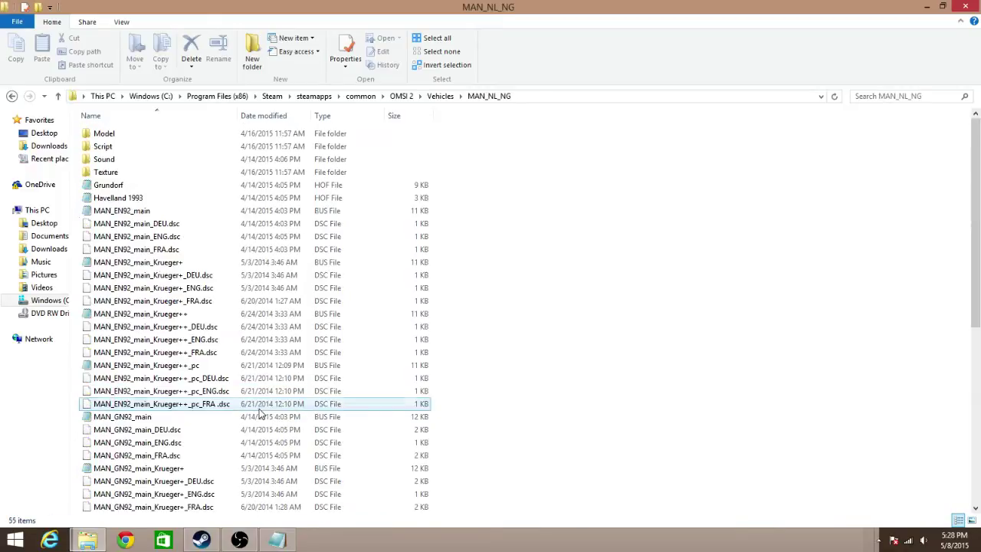
pyautogui.doubleClick(141, 170)
pyautogui.doubleClick(177, 165)
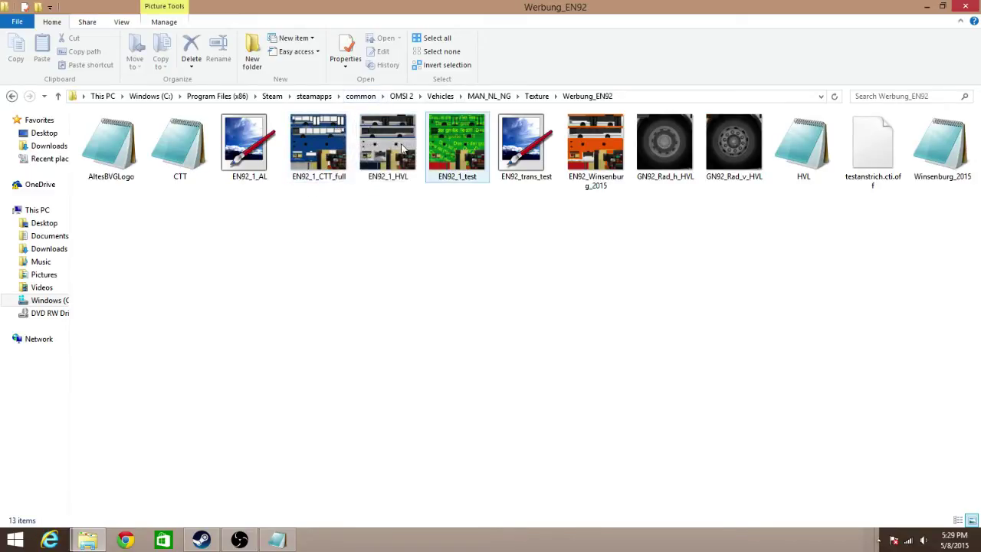
pyautogui.moveTo(382, 157)
pyautogui.moveTo(540, 177)
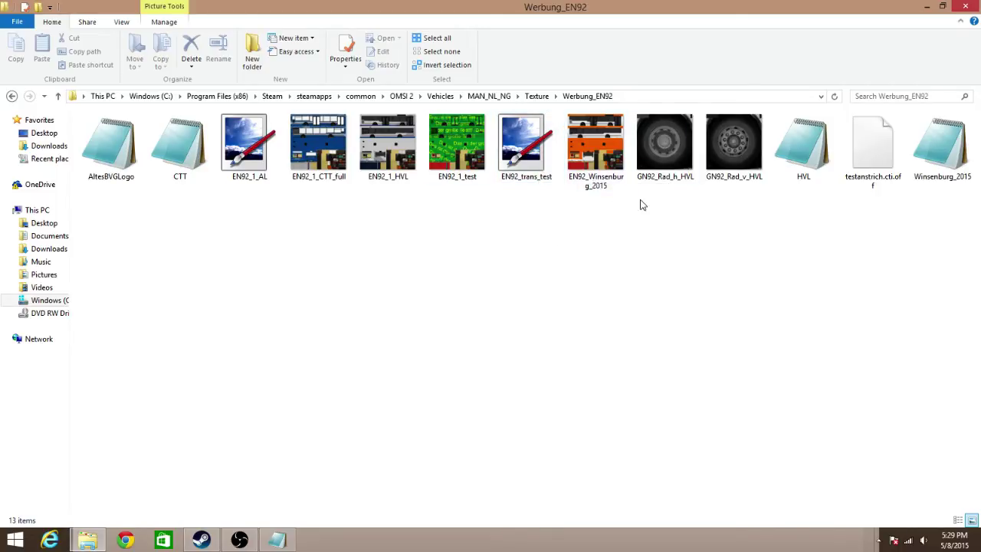
# On line 7103 after RBC-6516, replace the stray HVL with Winsenburg_2015.
pyautogui.moveTo(278, 547)
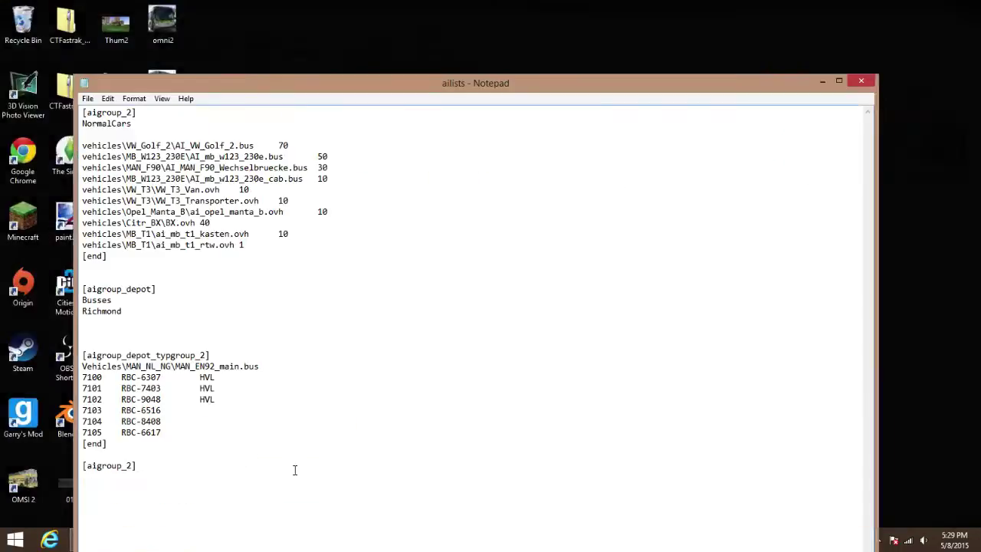
pyautogui.click(293, 468)
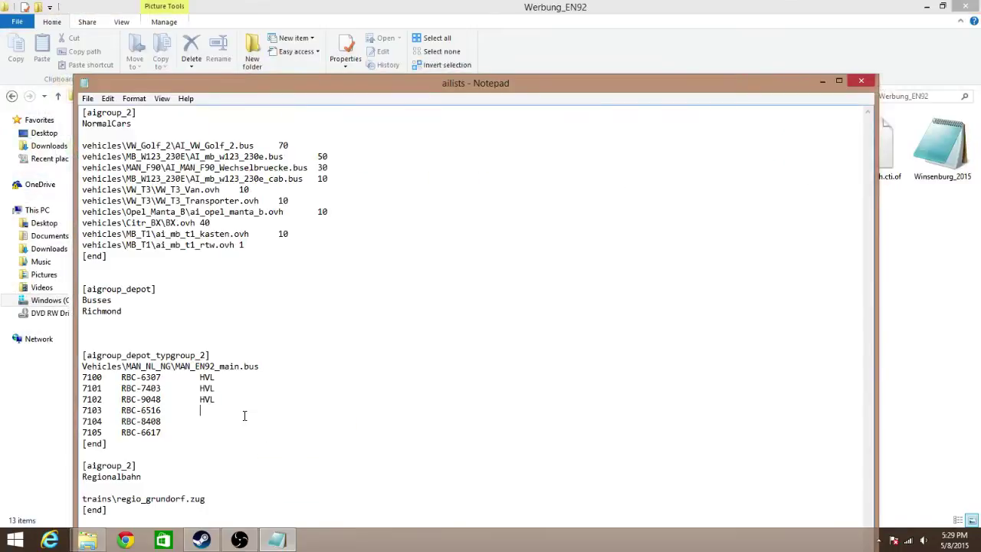
pyautogui.click(244, 416)
pyautogui.write('Winsenburg_2015n')
# Fix bus 7103's Winsenburg_2015 spelling and give bus 7104 the CTT repaint.
pyautogui.press('Down')
pyautogui.write('CTT')
pyautogui.click(404, 73)
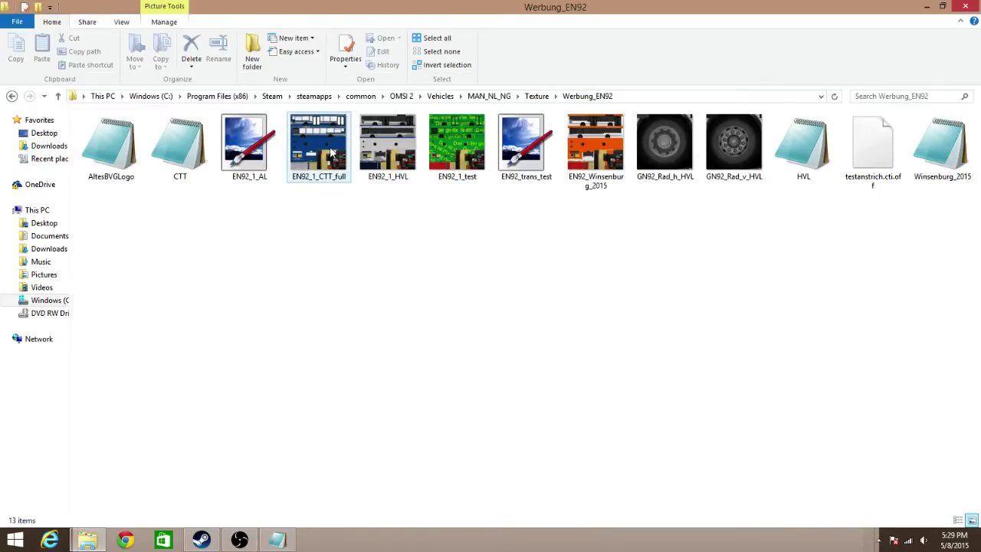
pyautogui.moveTo(331, 153)
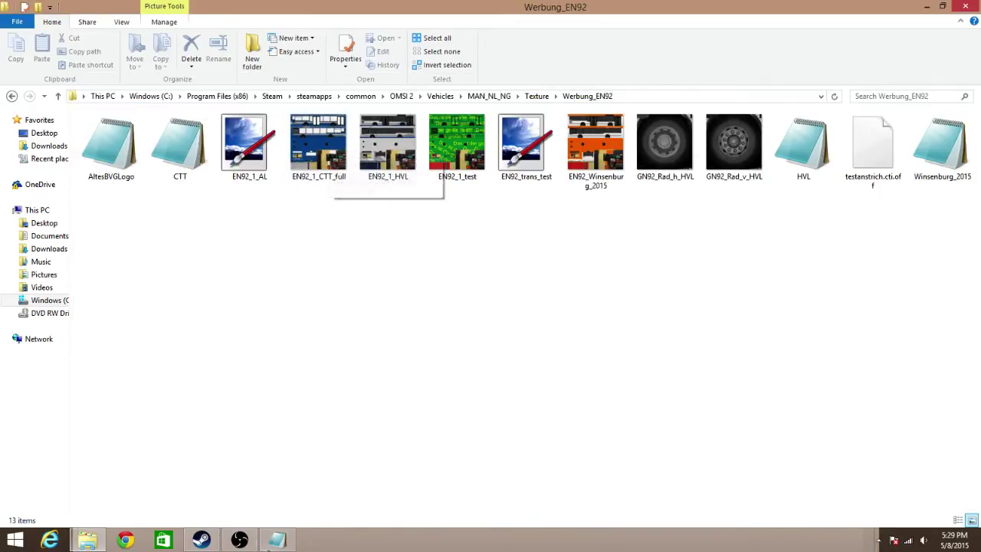
# Remove the blank line before bus 7105 and move the ailists window lower.
pyautogui.moveTo(278, 536)
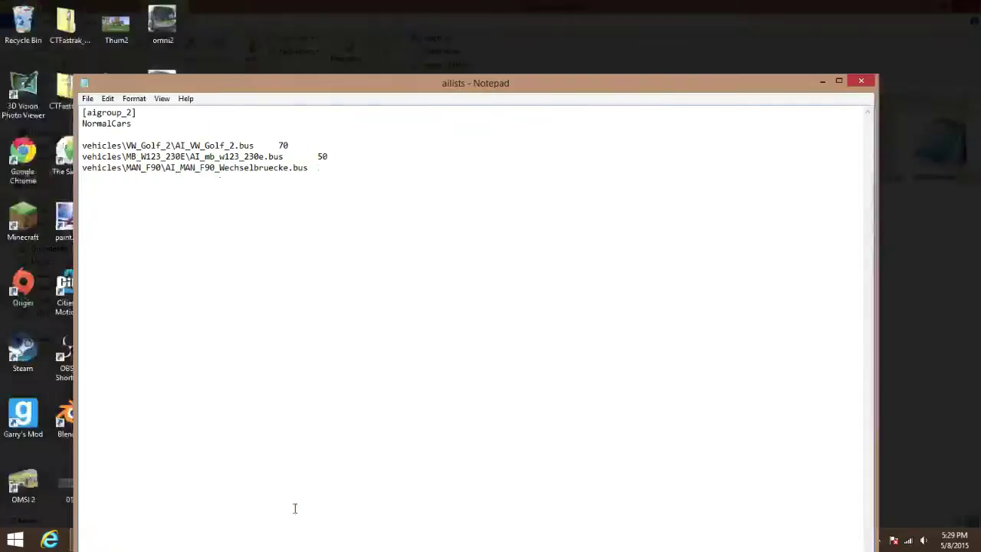
pyautogui.click(294, 514)
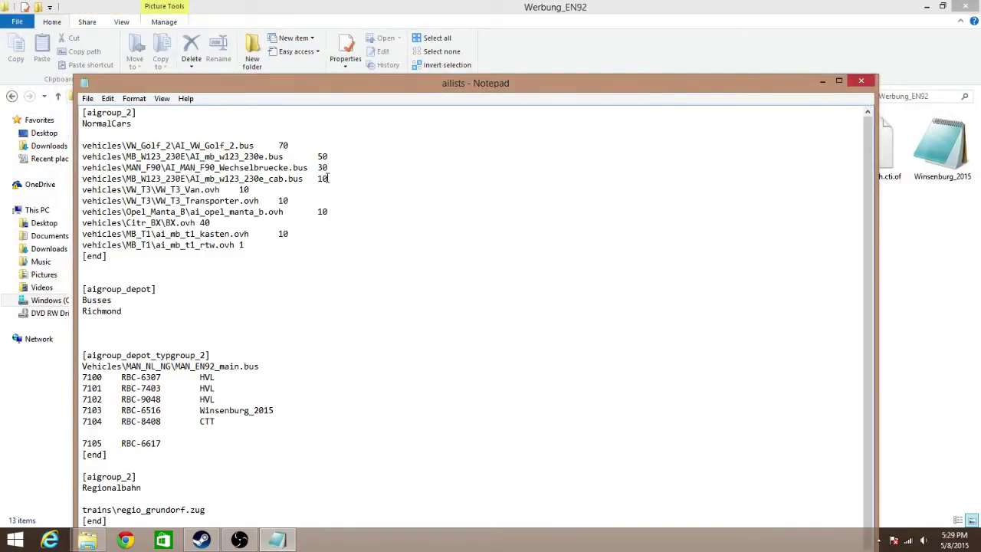
pyautogui.press('BackSpace')
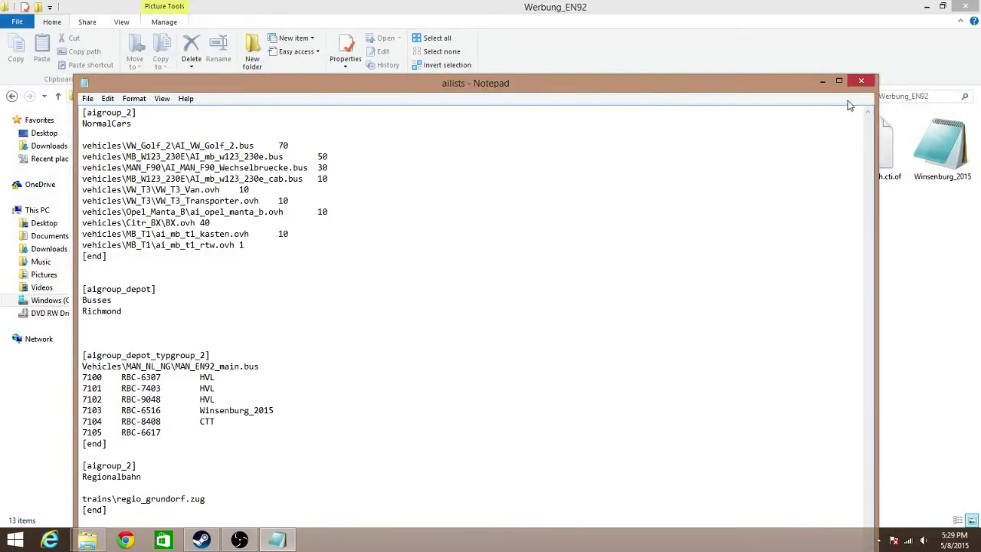
pyautogui.moveTo(770, 83); pyautogui.dragTo(695, 334)
pyautogui.doubleClick(135, 162)
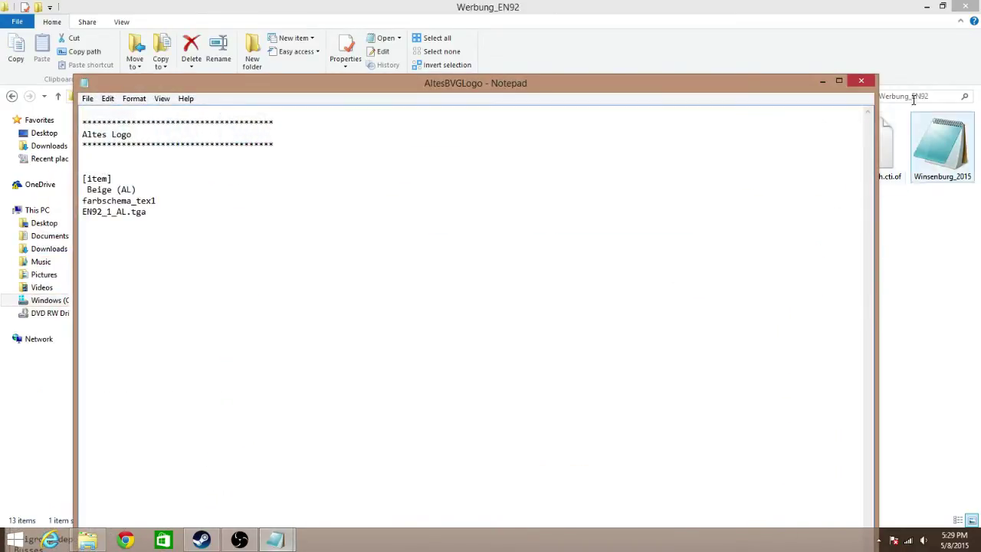
pyautogui.click(861, 81)
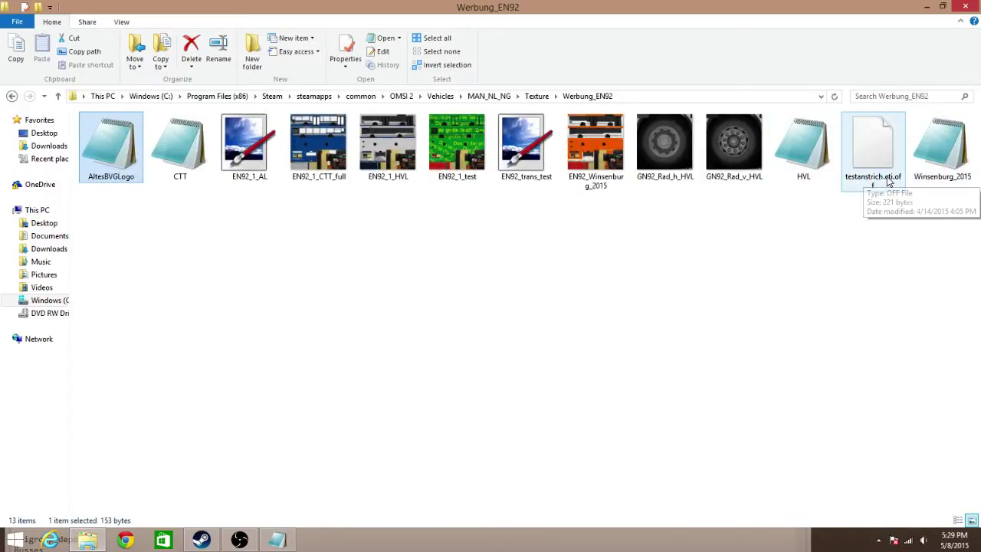
pyautogui.doubleClick(794, 156)
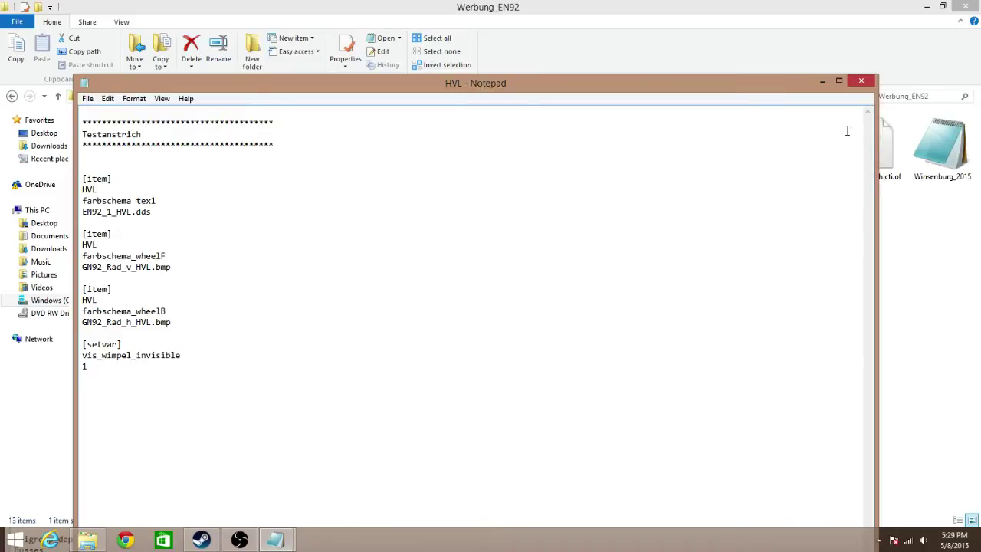
pyautogui.click(862, 82)
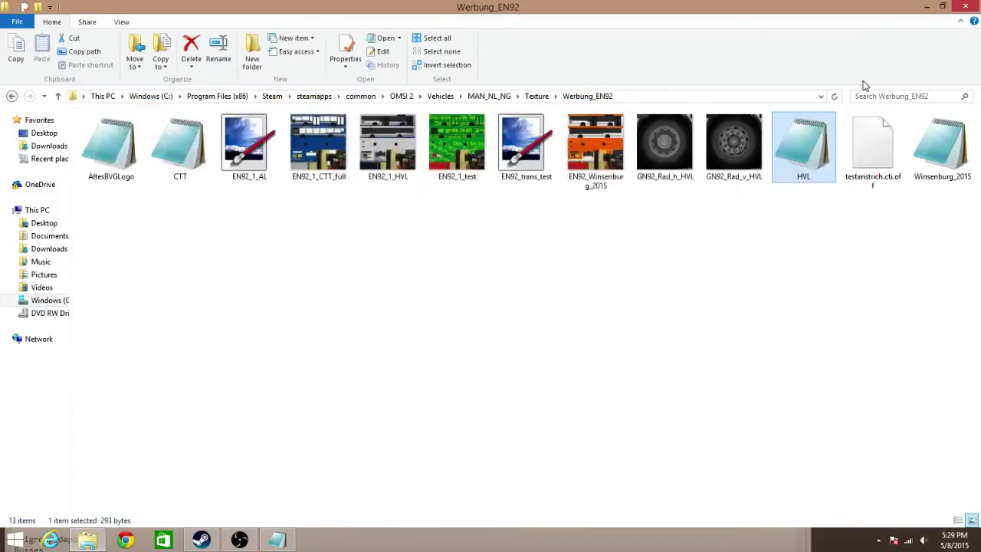
# Give bus 7105 the Beige repaint after plate RBC-6617.
pyautogui.click(279, 543)
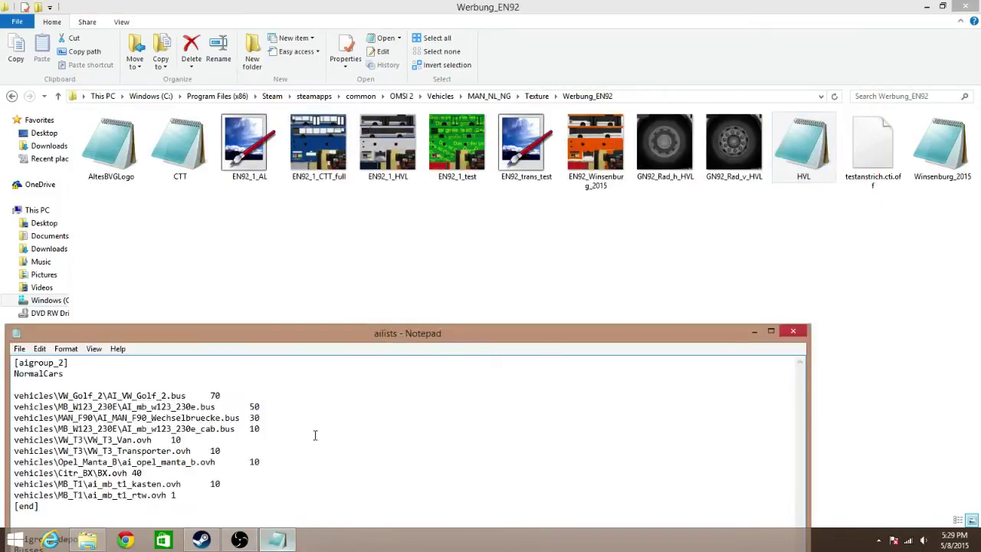
pyautogui.moveTo(471, 402); pyautogui.dragTo(659, 101)
pyautogui.click(319, 452)
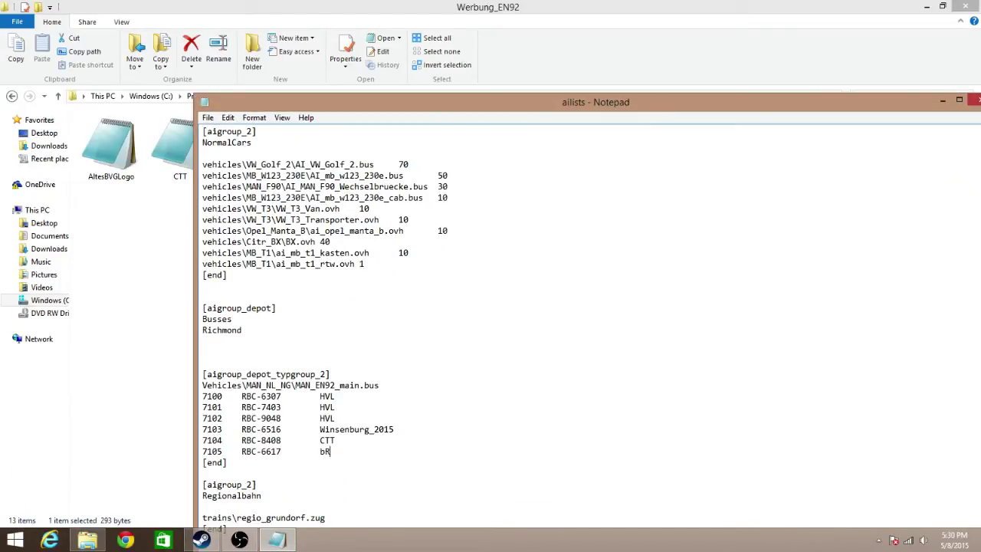
pyautogui.press('BackSpace')
pyautogui.press('BackSpace')
pyautogui.write('Beigge')
pyautogui.press('BackSpace')
pyautogui.press('BackSpace')
pyautogui.write('e')
# Save the ailists file and return to the Werbung_EN92 folder.
pyautogui.click(206, 117)
pyautogui.click(221, 153)
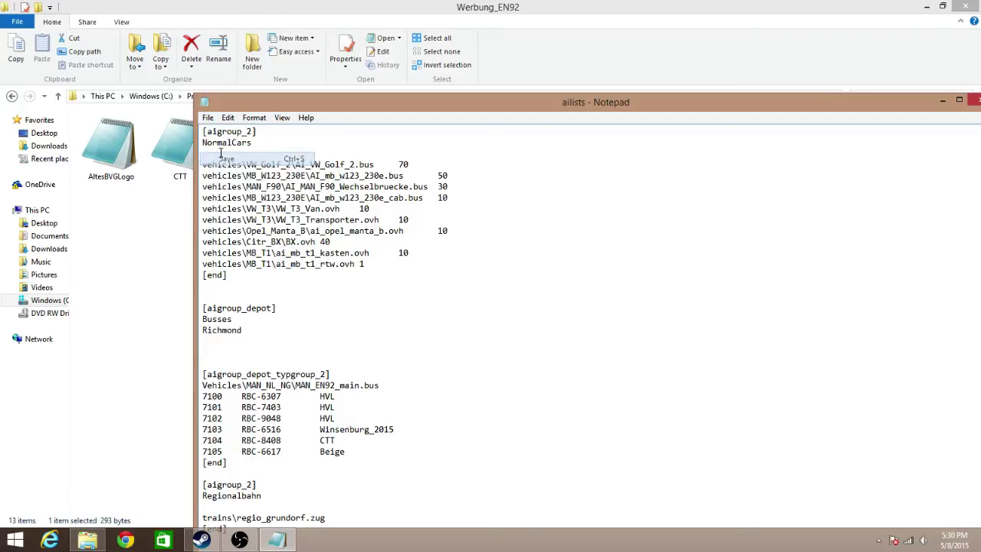
pyautogui.click(472, 6)
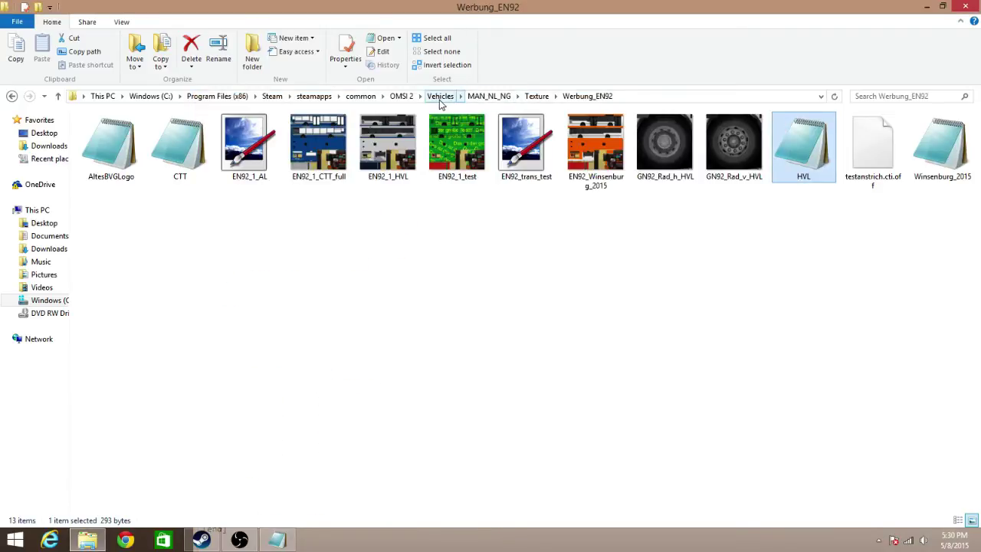
# Open the CTT repaint file and copy its repaint name CTTransit.
pyautogui.doubleClick(204, 167)
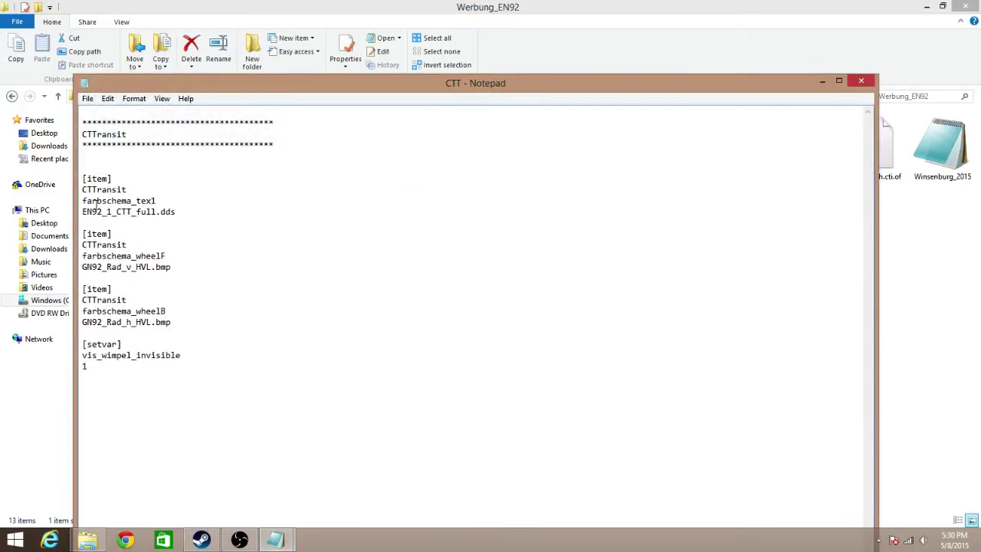
pyautogui.moveTo(276, 540)
pyautogui.click(226, 486)
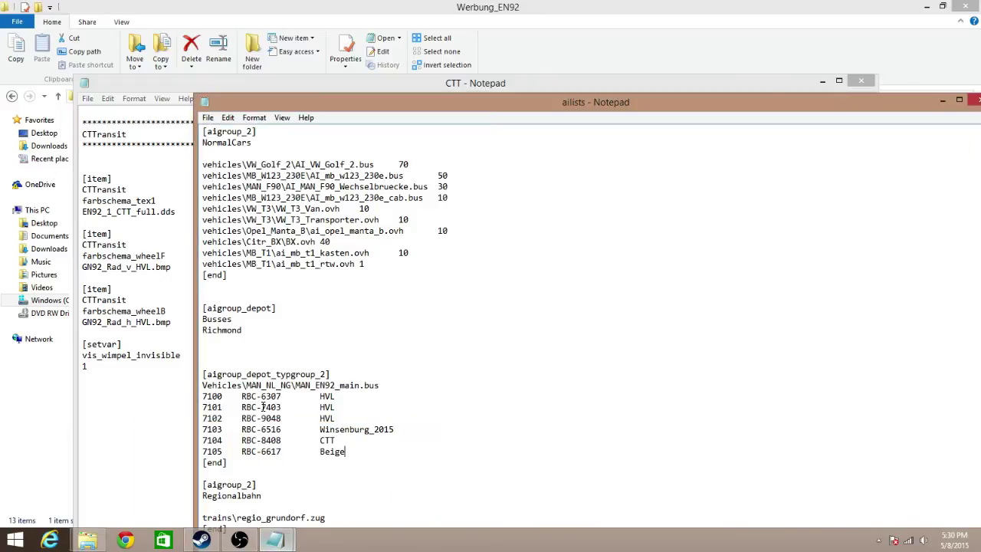
pyautogui.click(338, 440)
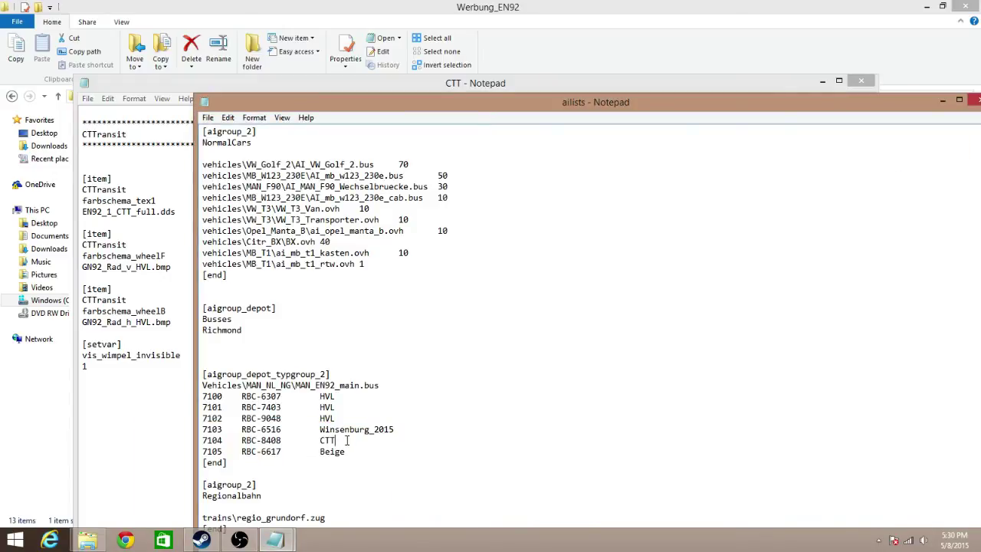
pyautogui.doubleClick(136, 134)
pyautogui.rightClick(99, 132)
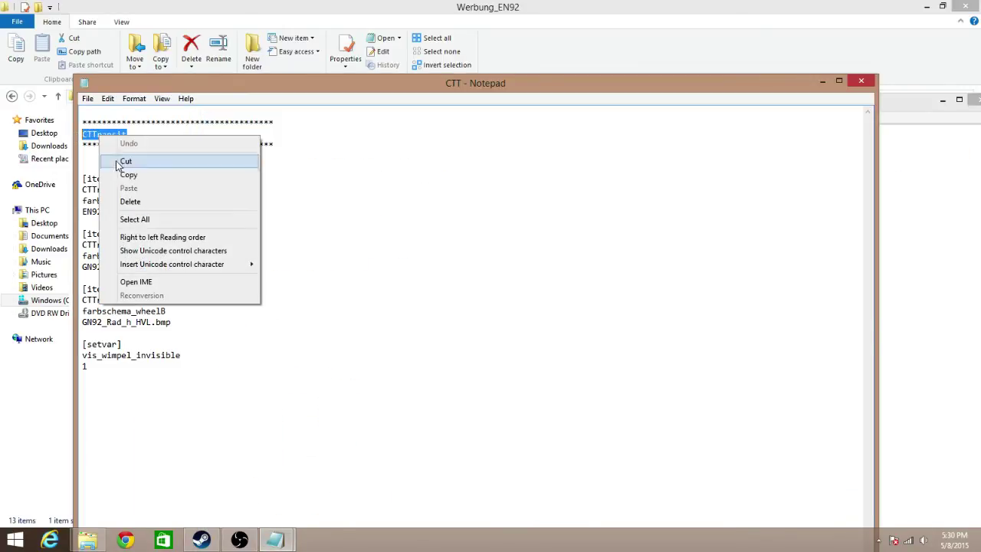
pyautogui.click(127, 175)
# Replace CTT with CTTransit on bus 7104's line and save ailists.
pyautogui.moveTo(275, 541)
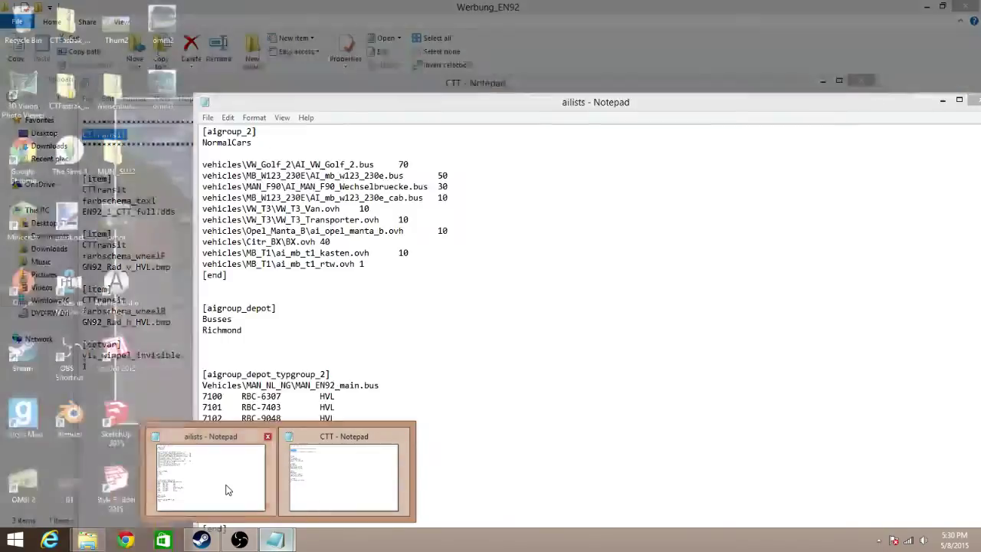
pyautogui.click(223, 482)
pyautogui.doubleClick(336, 441)
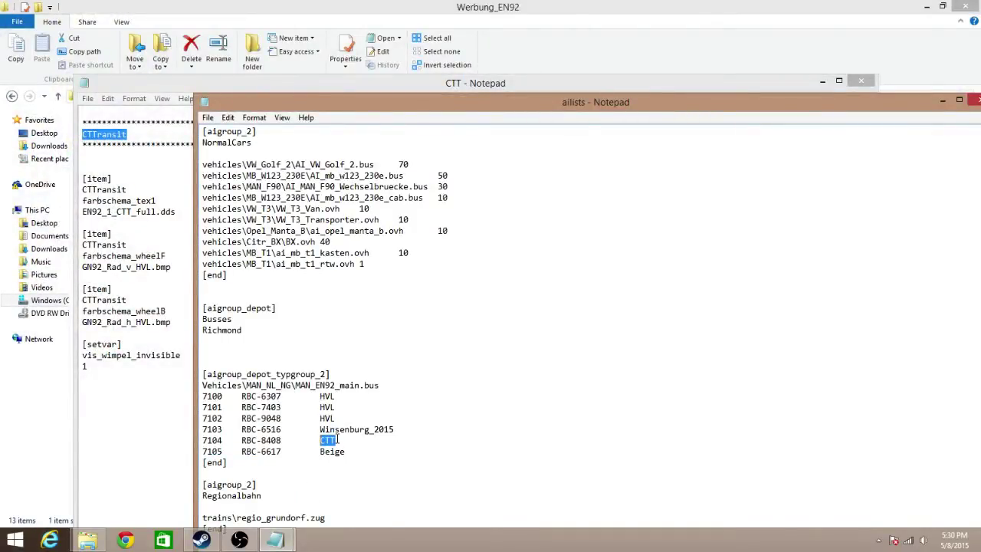
pyautogui.hotkey('ctrl', 'v')
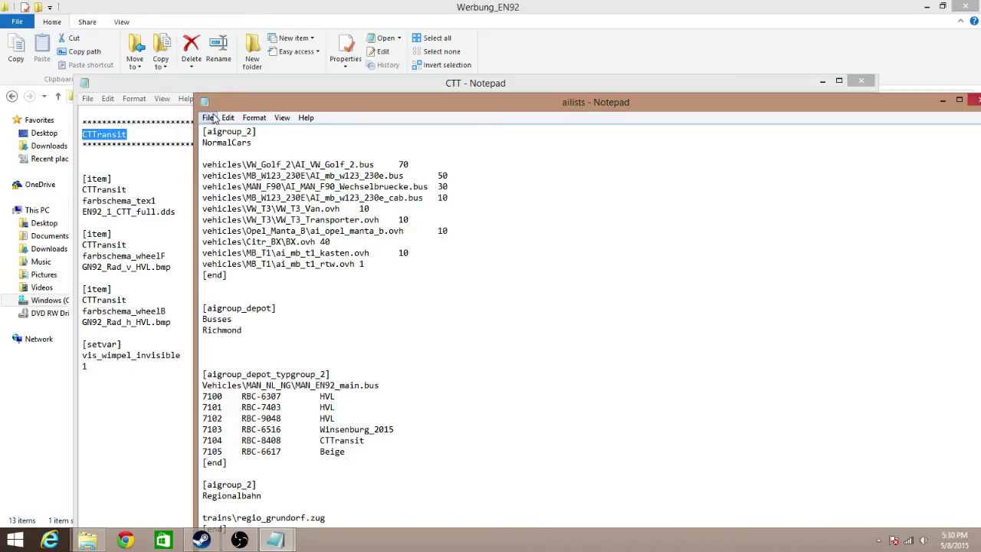
pyautogui.click(208, 117)
pyautogui.click(227, 161)
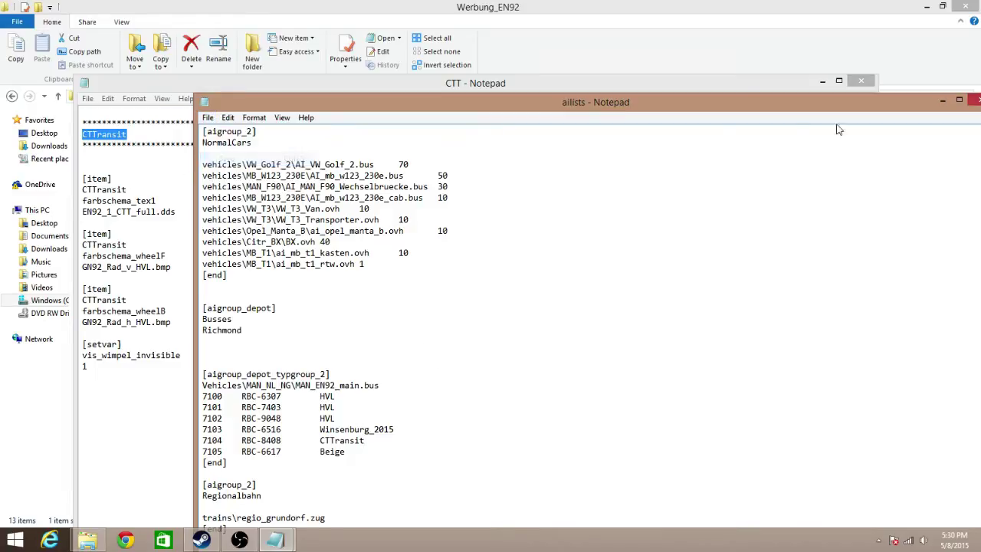
# Close ailists, reopen Texture > Werbung_EN92 in Explorer, and bring the CTT repaint file back.
pyautogui.click(977, 102)
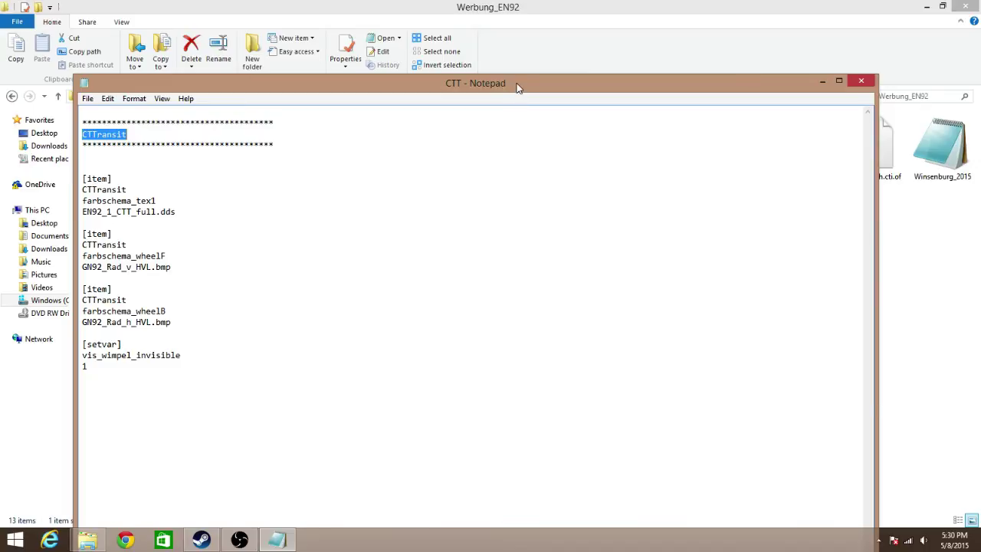
pyautogui.moveTo(517, 87); pyautogui.dragTo(542, 164)
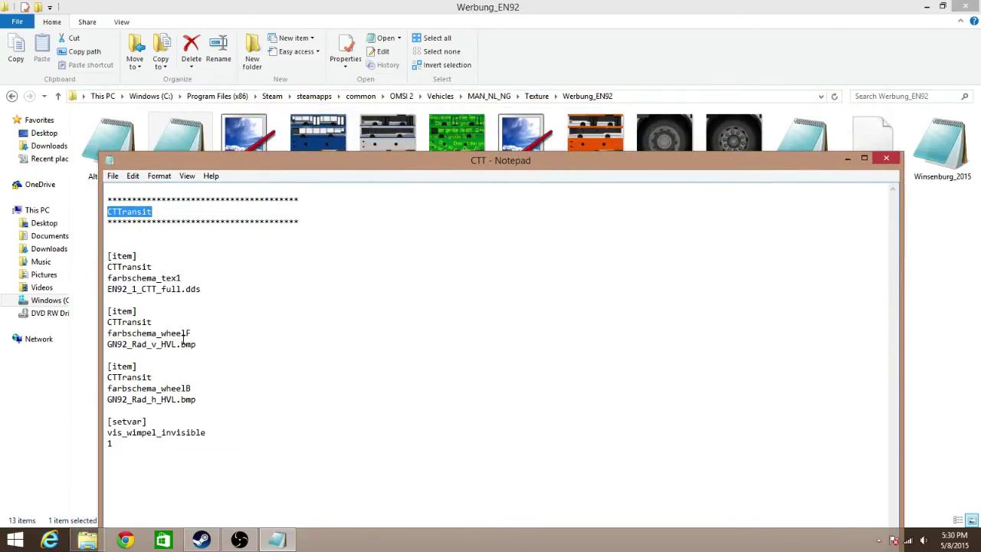
pyautogui.moveTo(679, 167); pyautogui.dragTo(686, 210)
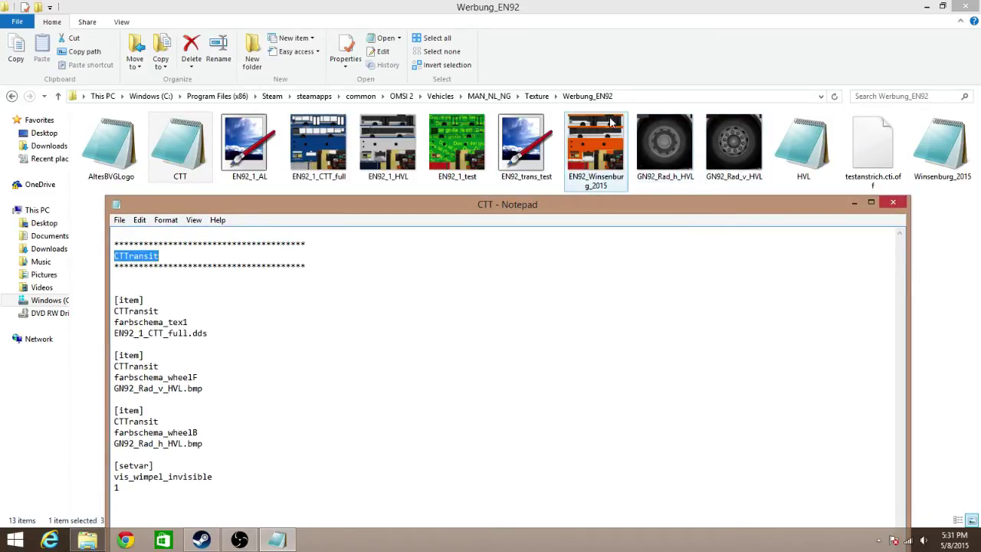
pyautogui.click(537, 96)
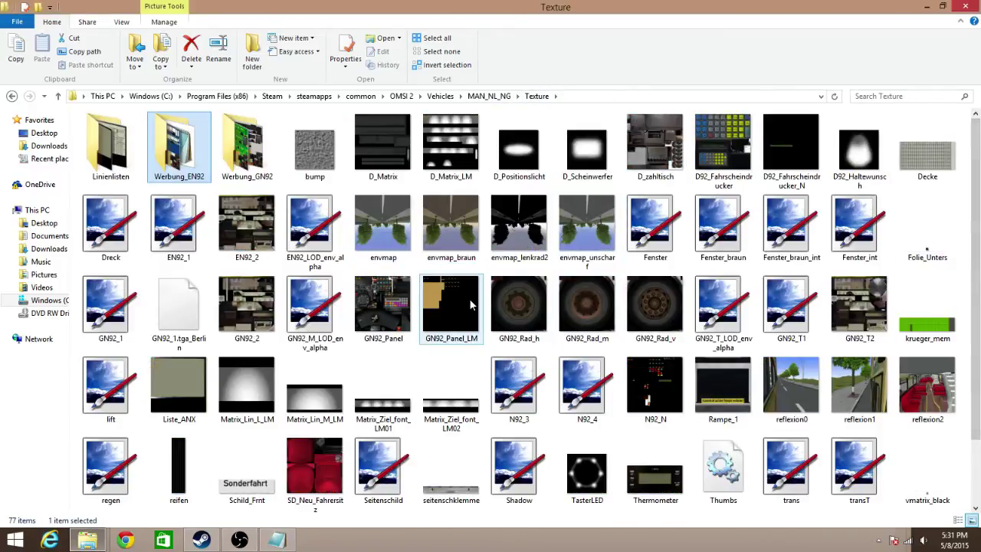
pyautogui.doubleClick(198, 170)
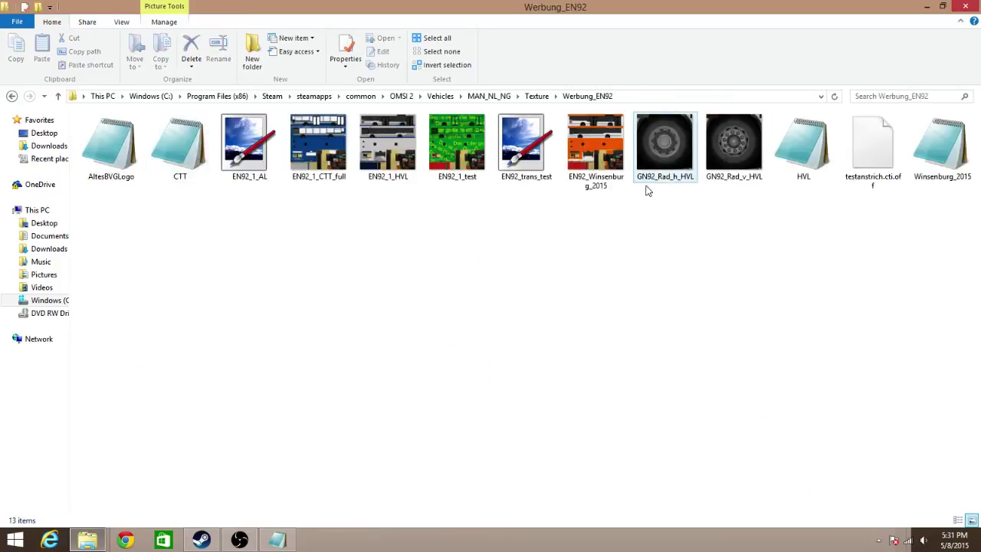
pyautogui.click(267, 539)
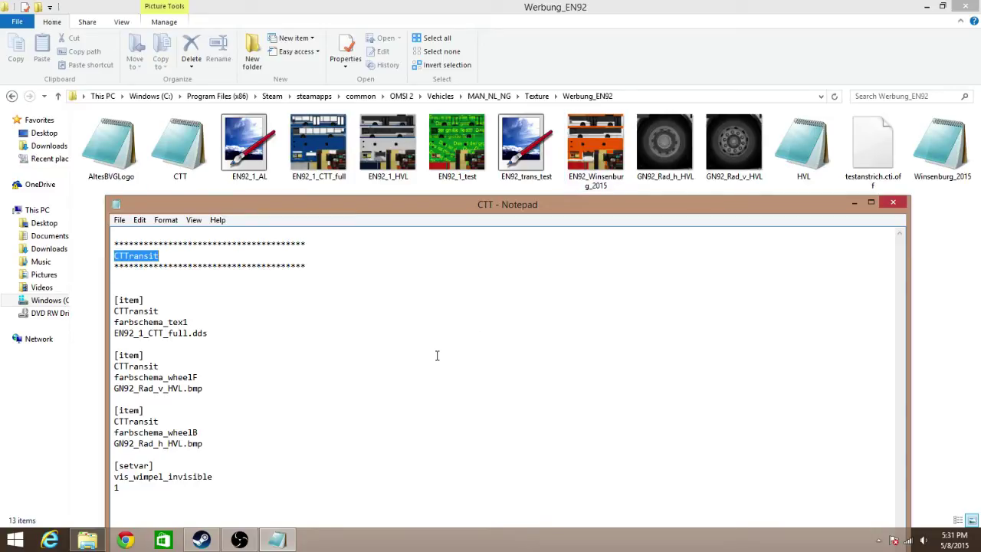
pyautogui.moveTo(280, 544)
# Highlight the third item block's lines: CTTransit, farbschema_wheelB and GN92_Rad_h_HVL.bmp.
pyautogui.moveTo(200, 434); pyautogui.dragTo(117, 434)
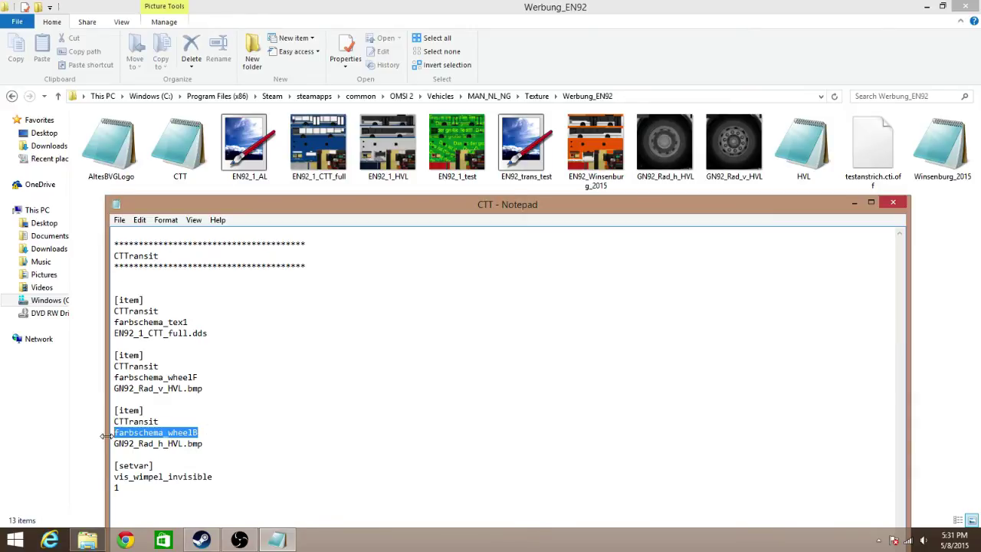
pyautogui.click(139, 410)
pyautogui.moveTo(139, 410); pyautogui.dragTo(102, 412)
pyautogui.moveTo(179, 417); pyautogui.dragTo(89, 422)
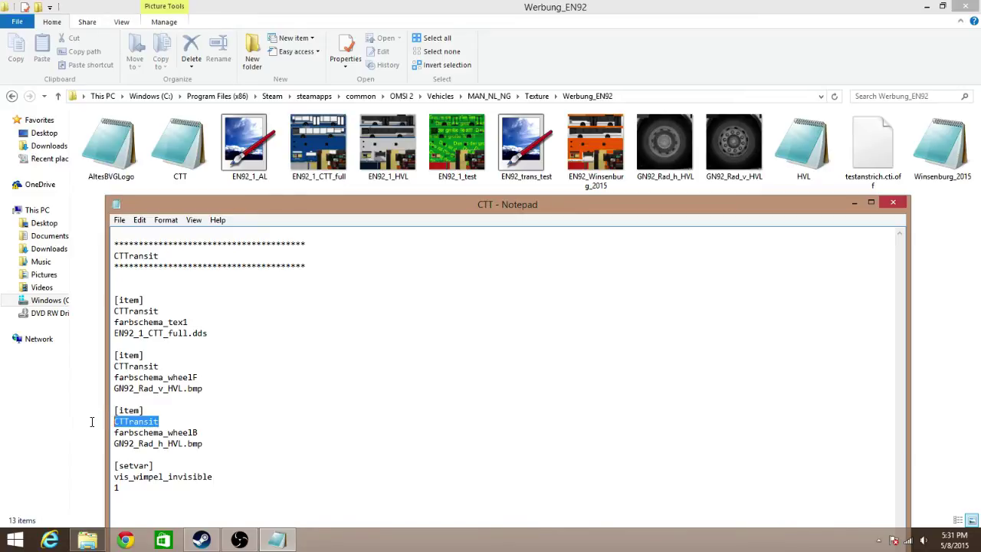
pyautogui.moveTo(203, 430); pyautogui.dragTo(87, 434)
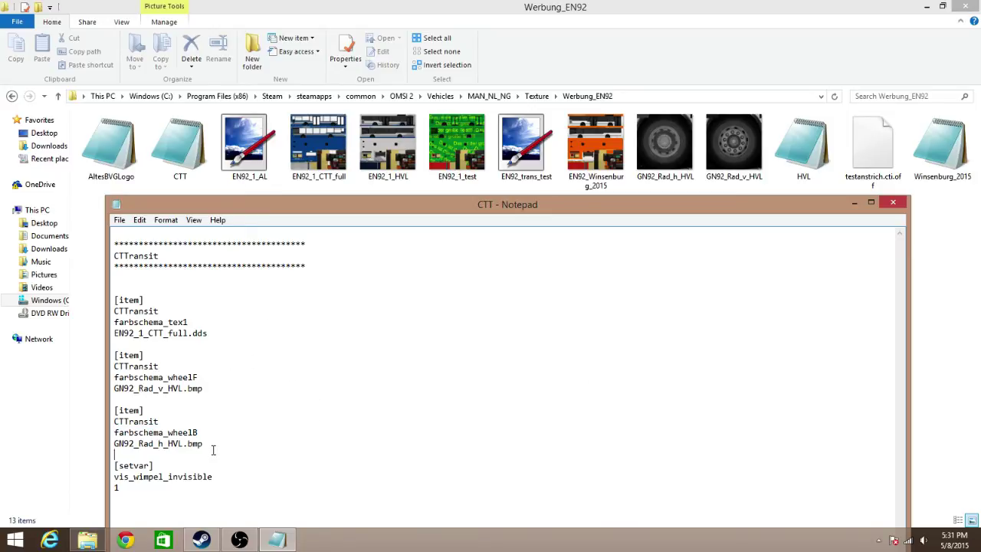
pyautogui.moveTo(217, 442); pyautogui.dragTo(73, 442)
# Highlight the [setvar] vis_wimpel_invisible lines, then show Explorer's Texture folder.
pyautogui.click(352, 467)
pyautogui.moveTo(182, 467); pyautogui.dragTo(107, 463)
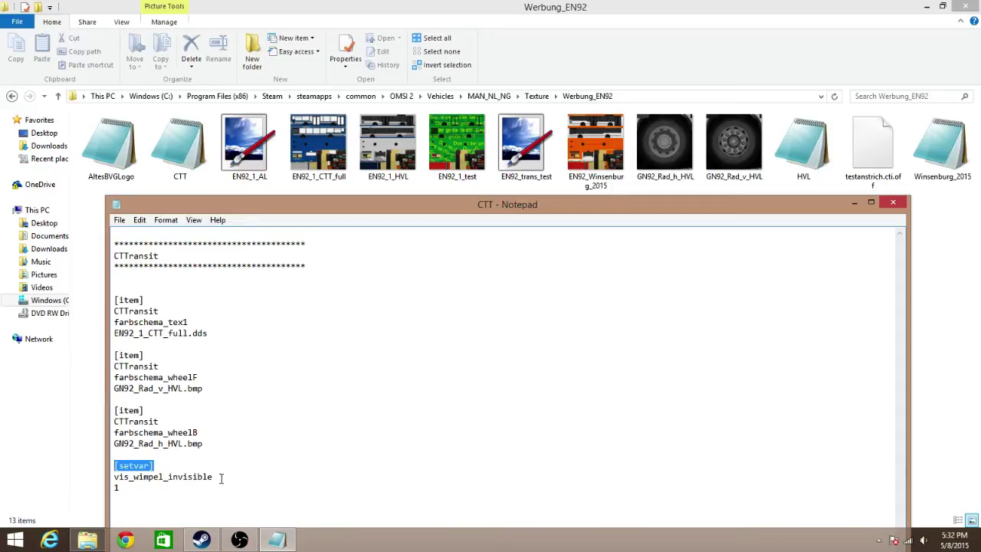
pyautogui.moveTo(220, 478); pyautogui.dragTo(191, 481)
pyautogui.click(100, 482)
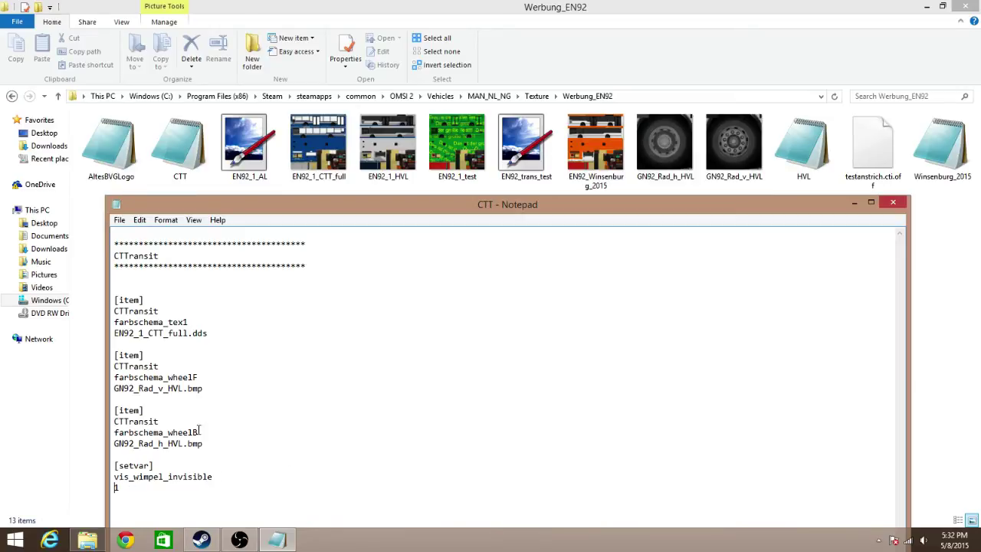
pyautogui.click(529, 98)
pyautogui.click(529, 98)
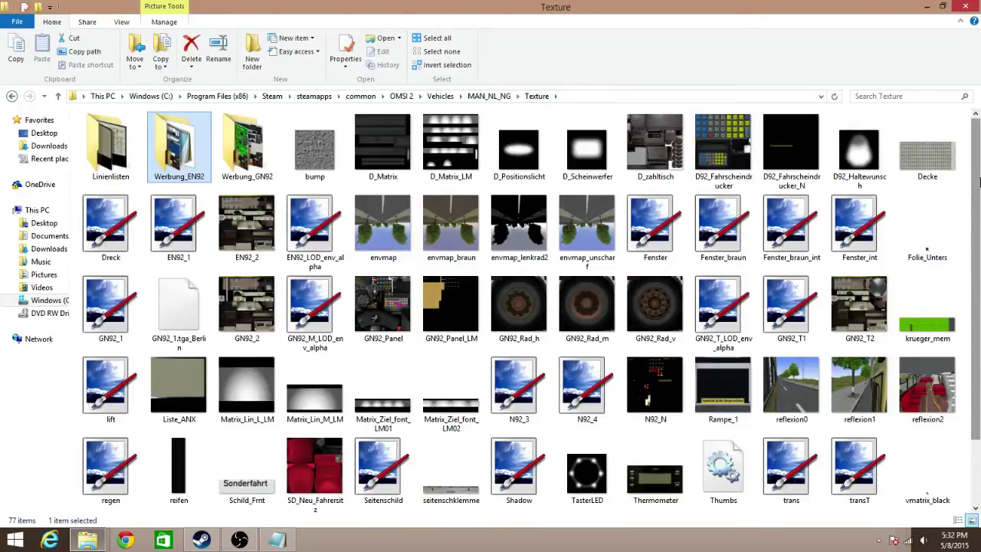
# Set vis_wimpel_invisible to 0 in the CTT repaint file, save it and close Notepad.
pyautogui.moveTo(979, 181); pyautogui.dragTo(978, 294)
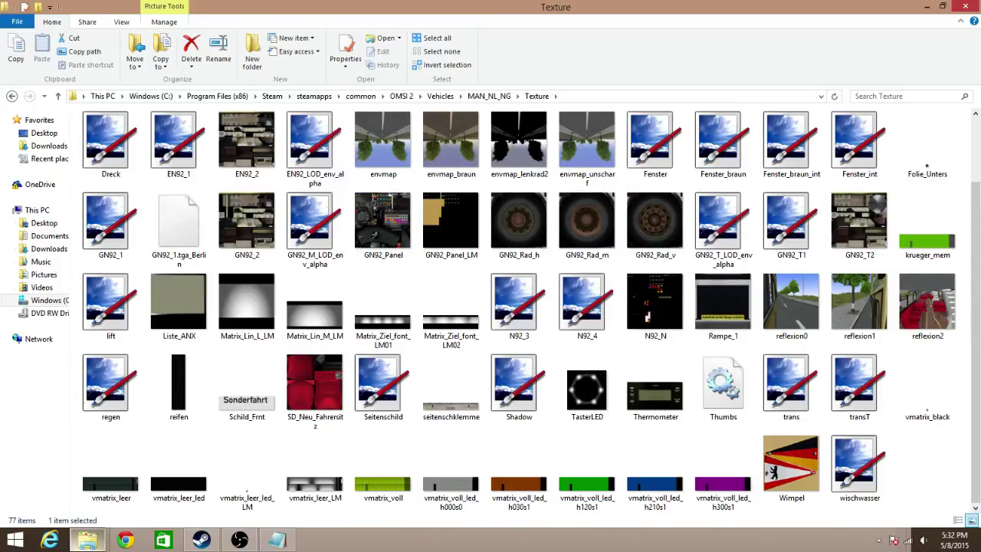
pyautogui.moveTo(284, 543)
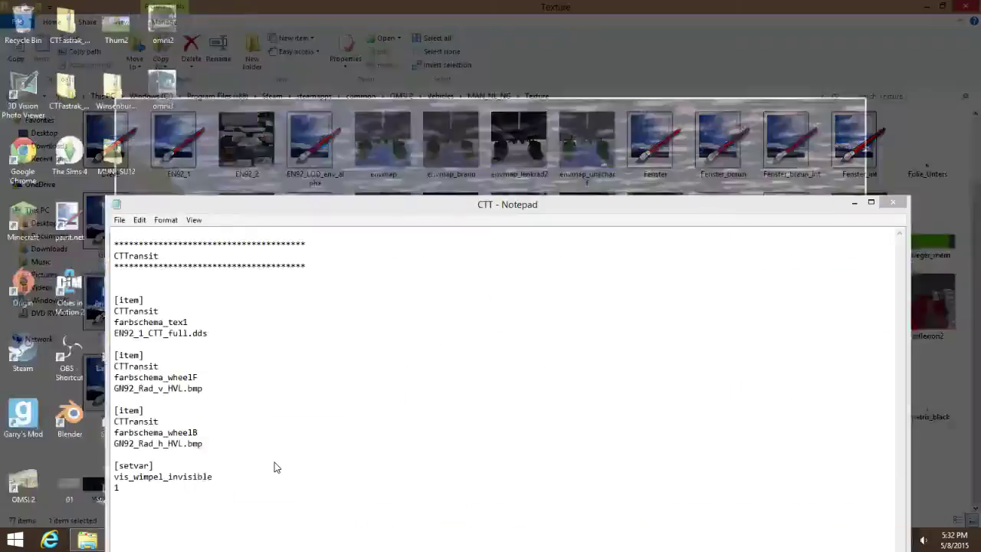
pyautogui.click(275, 466)
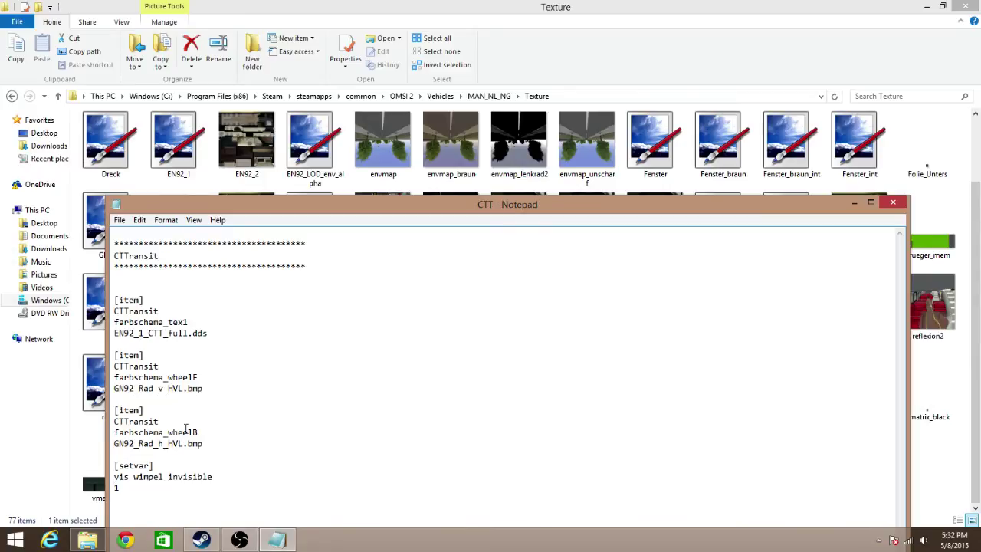
pyautogui.click(154, 488)
pyautogui.click(119, 219)
pyautogui.click(138, 261)
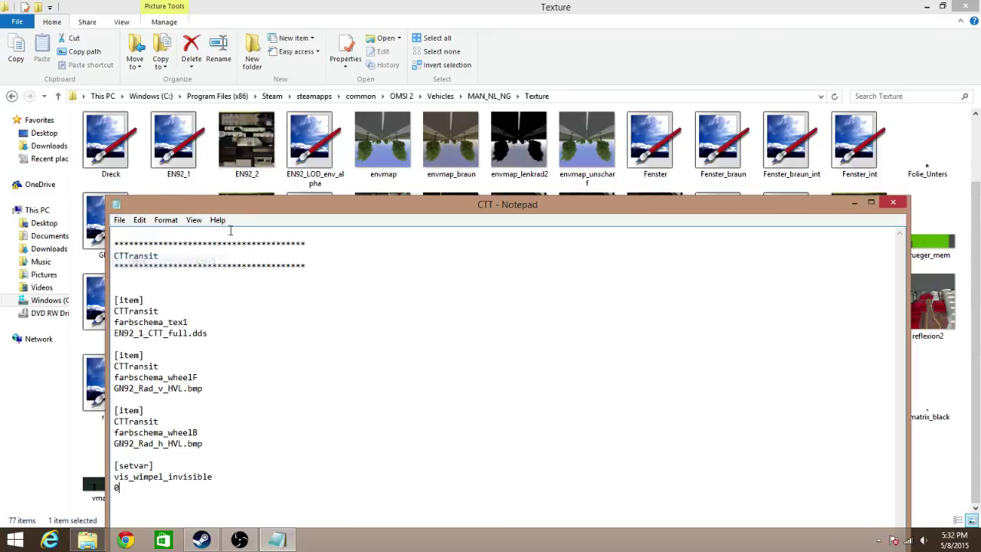
pyautogui.click(893, 202)
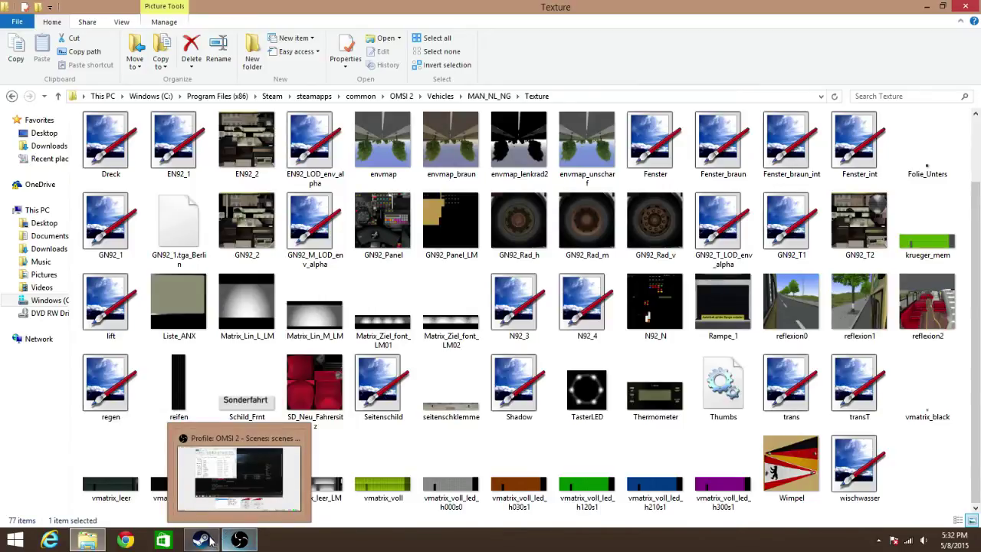
# Clear OMSI 2's '-editor' Steam launch option and start the game.
pyautogui.click(250, 481)
pyautogui.rightClick(38, 193)
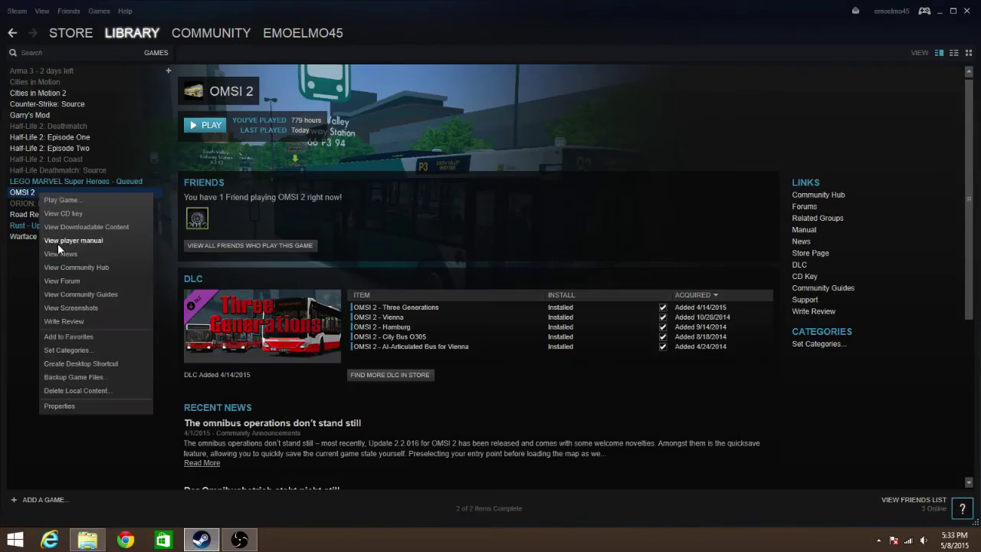
pyautogui.click(73, 410)
pyautogui.click(357, 230)
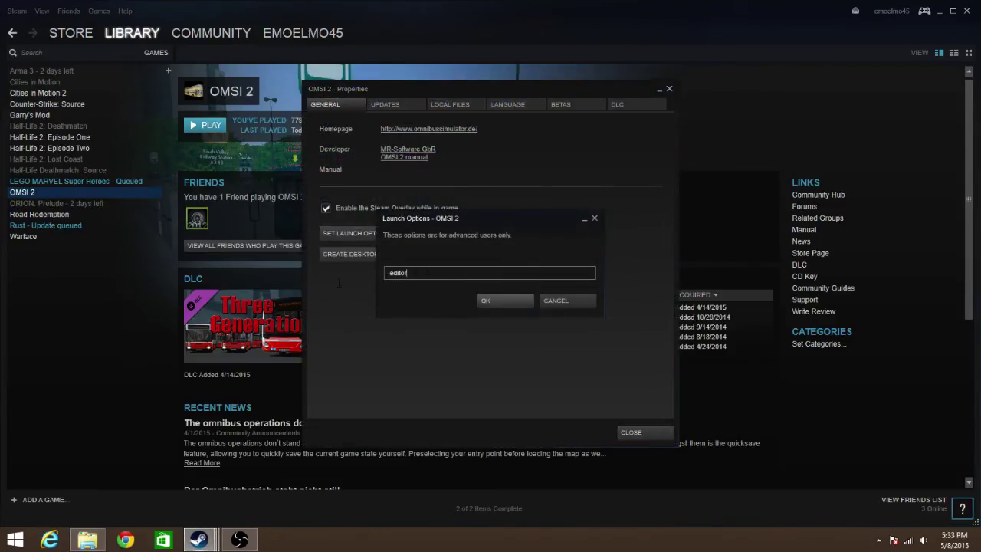
pyautogui.press('BackSpace')
pyautogui.press('BackSpace')
pyautogui.press('BackSpace')
pyautogui.press('BackSpace')
pyautogui.press('BackSpace')
pyautogui.press('BackSpace')
pyautogui.press('BackSpace')
pyautogui.click(494, 299)
pyautogui.click(653, 431)
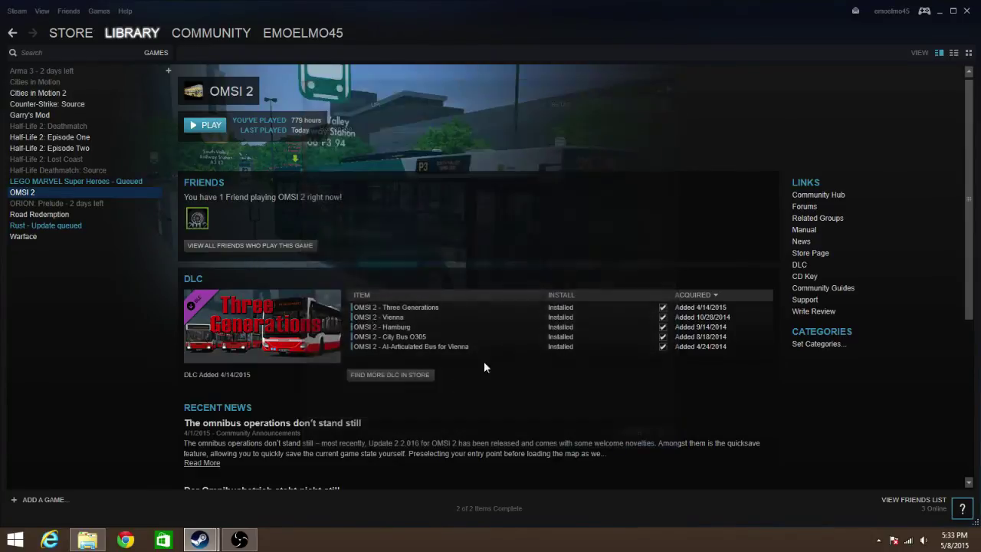
pyautogui.click(206, 126)
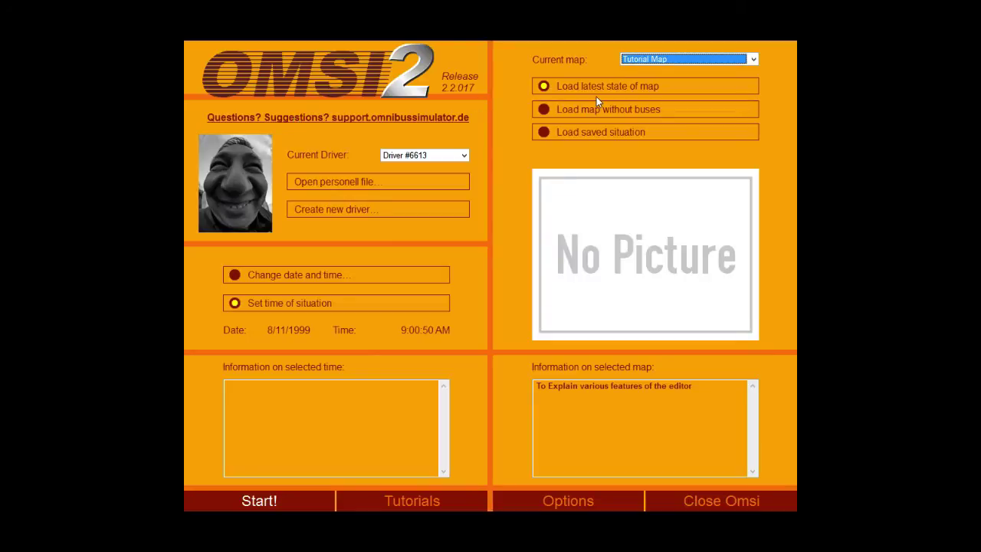
# Choose 'Load map without buses' so the Tutorial Map loads without buses.
pyautogui.click(604, 109)
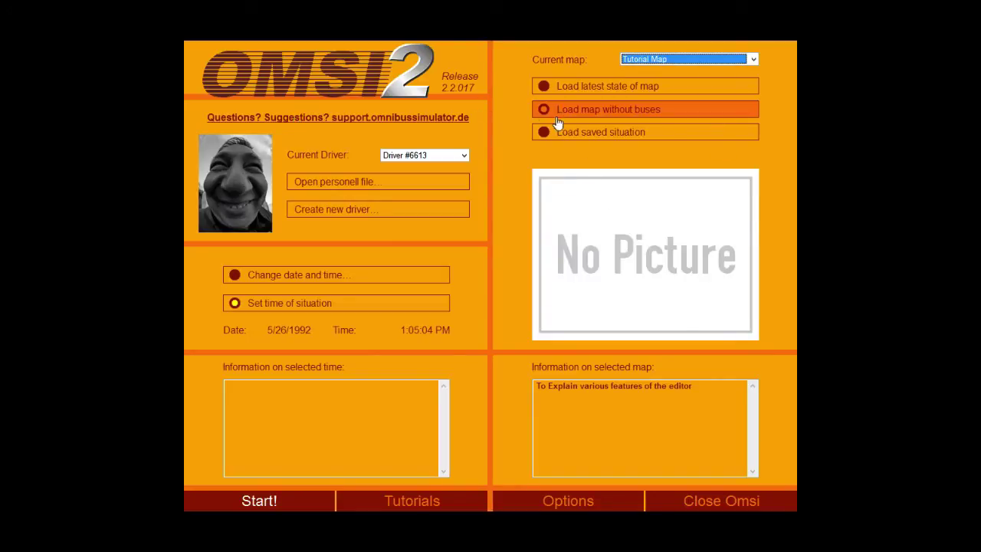
# Lower the hour and set the month to 3 so the situation reads 3/26/1992, 10:05:04 AM.
pyautogui.click(335, 275)
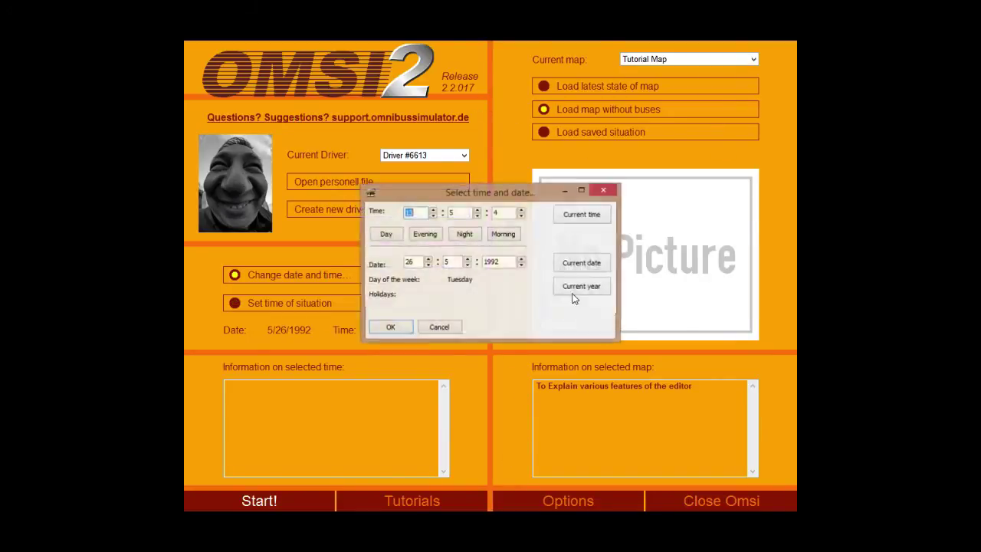
pyautogui.click(434, 217)
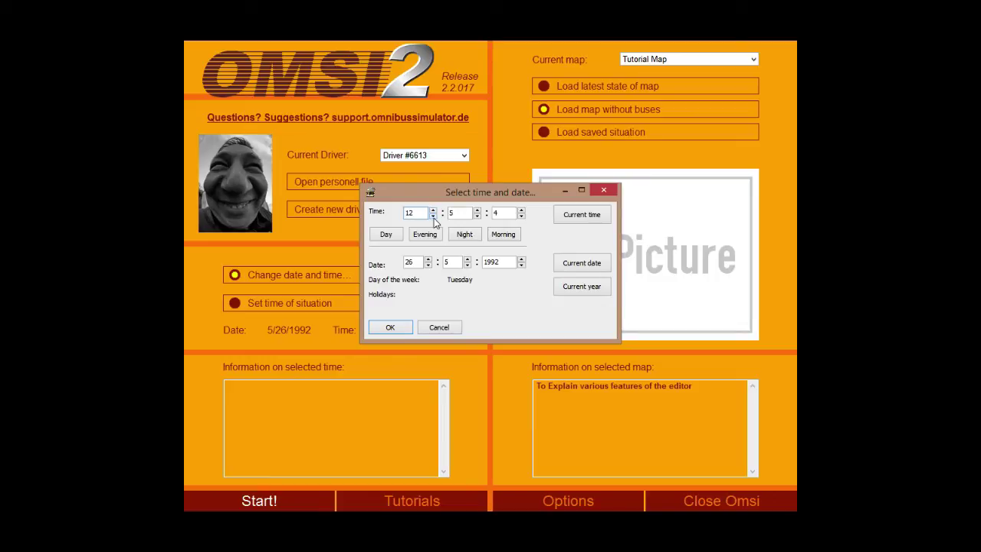
pyautogui.click(433, 218)
pyautogui.click(468, 260)
pyautogui.click(468, 264)
pyautogui.click(468, 265)
pyautogui.click(468, 265)
pyautogui.click(407, 328)
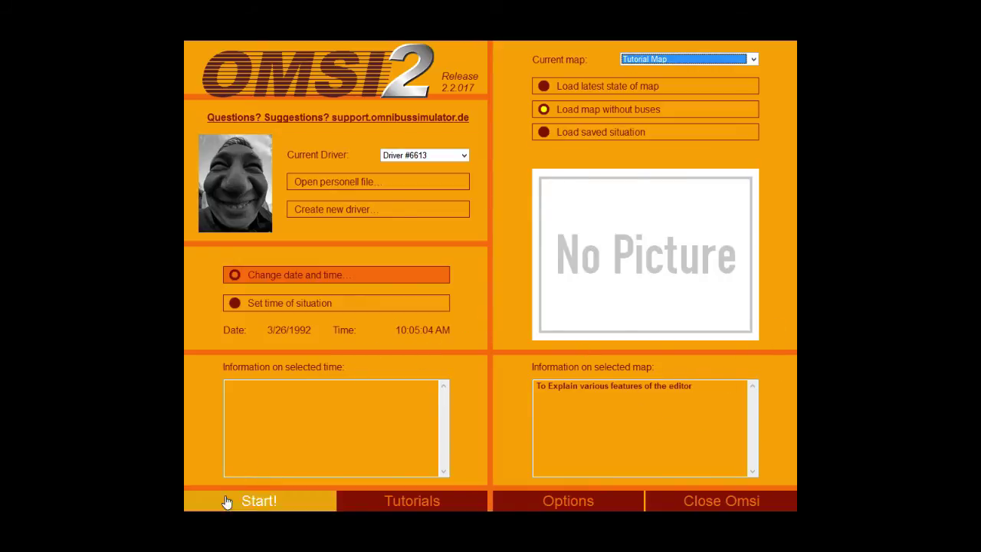
# Start the Tutorial Map with Richmond Bus Station as the starting position.
pyautogui.click(227, 502)
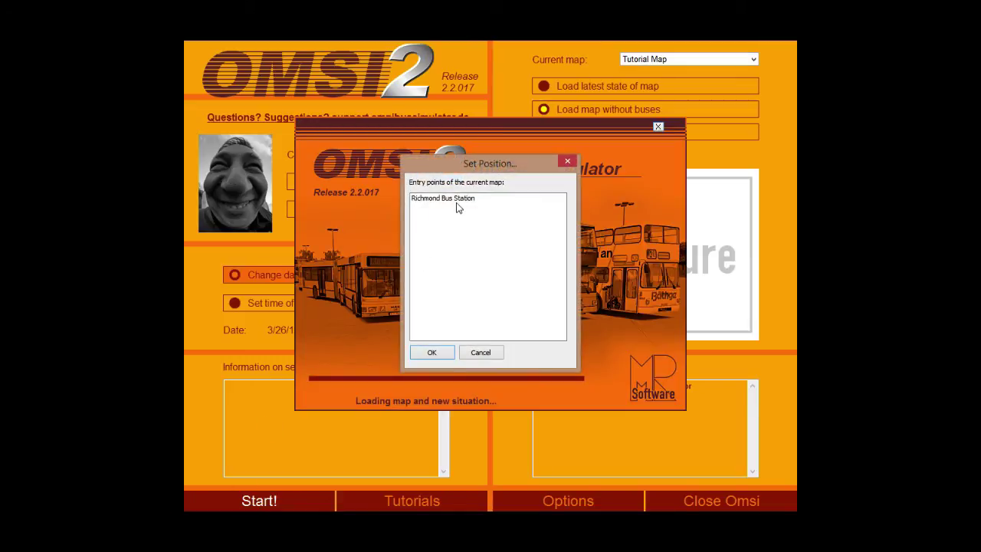
pyautogui.click(456, 201)
pyautogui.click(429, 352)
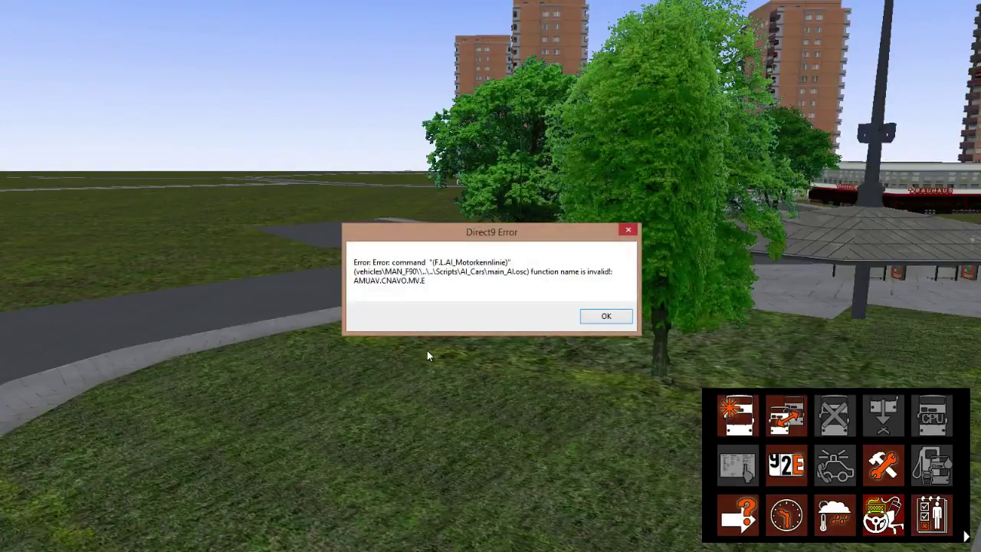
# Dismiss the Direct9 error and change the in-game time to 9:56.
pyautogui.press('Return')
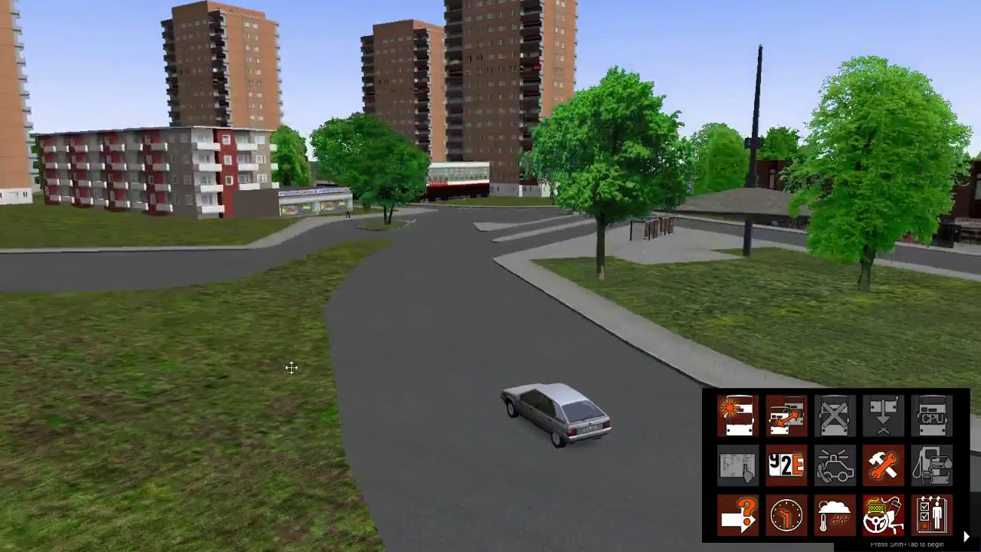
pyautogui.moveTo(291, 367); pyautogui.dragTo(332, 366, button='right')
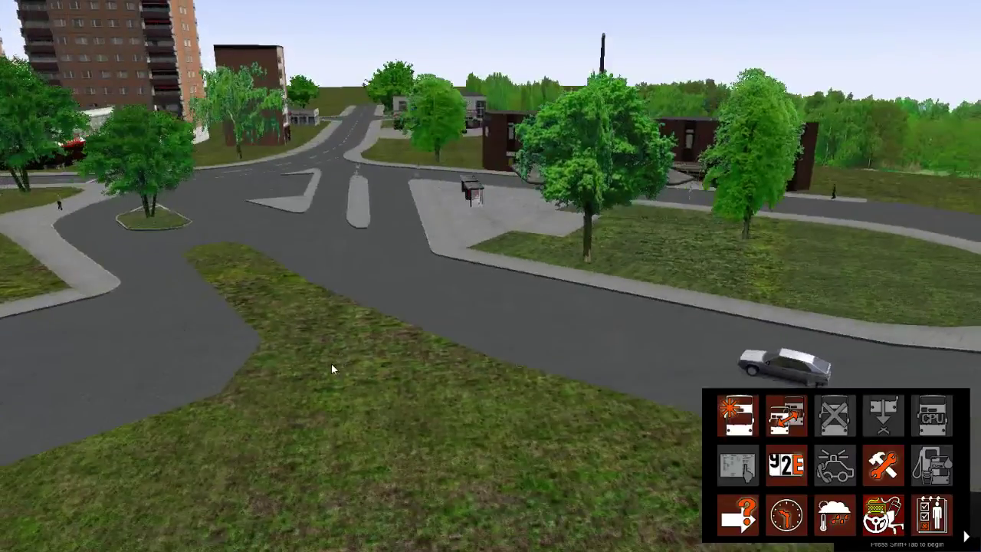
pyautogui.click(786, 515)
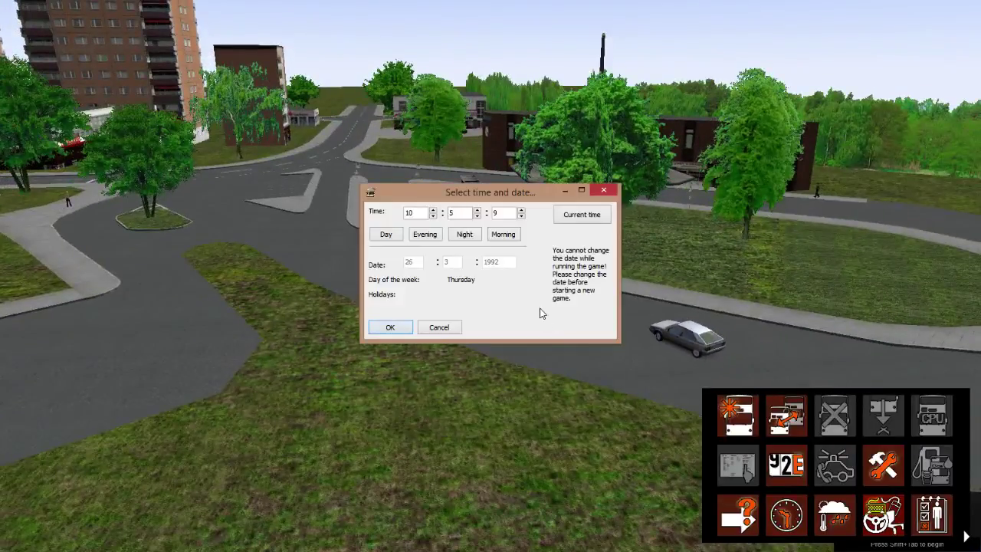
pyautogui.click(454, 213)
pyautogui.press('BackSpace')
pyautogui.press('BackSpace')
pyautogui.write('56')
pyautogui.click(420, 217)
pyautogui.press('BackSpace')
pyautogui.press('BackSpace')
pyautogui.write('9')
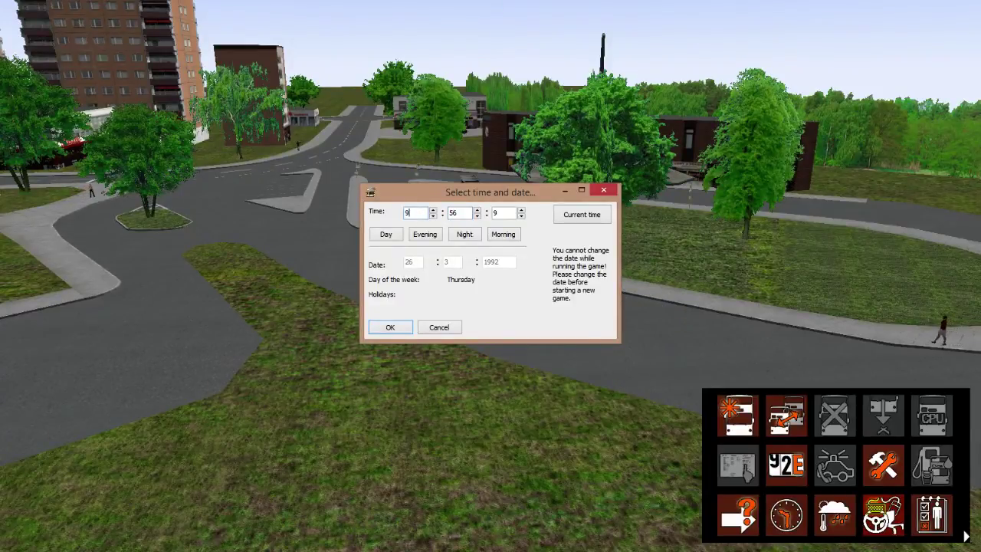
pyautogui.click(405, 330)
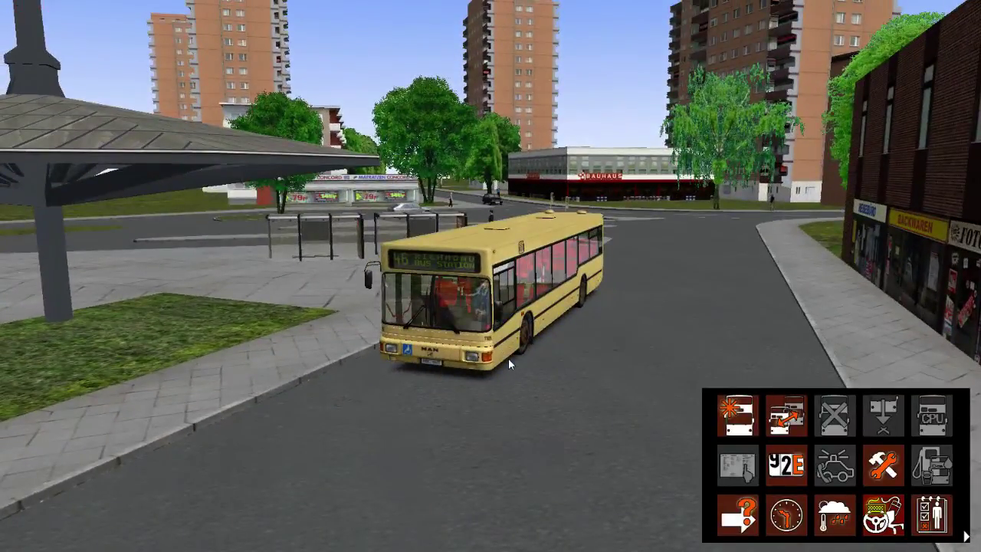
# Take over the yellow bus 7105 signed 46 Richmond Bus Station.
pyautogui.moveTo(508, 358); pyautogui.dragTo(469, 204, button='right')
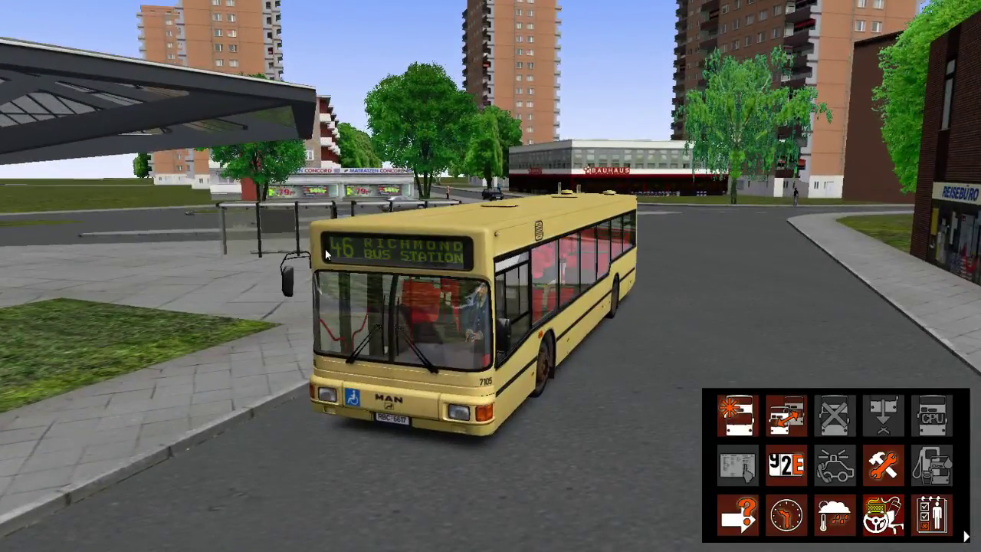
pyautogui.moveTo(152, 364); pyautogui.dragTo(519, 299, button='right')
pyautogui.click(519, 298)
pyautogui.click(521, 297)
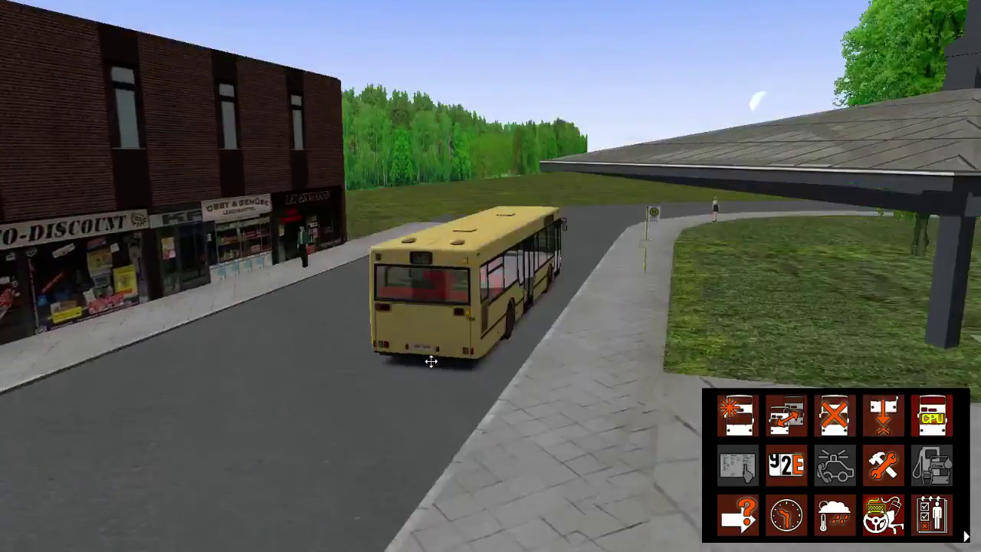
# Check bus 7105's cockpit and front plate, then bring up the time and date dialog.
pyautogui.moveTo(432, 361); pyautogui.dragTo(329, 350, button='right')
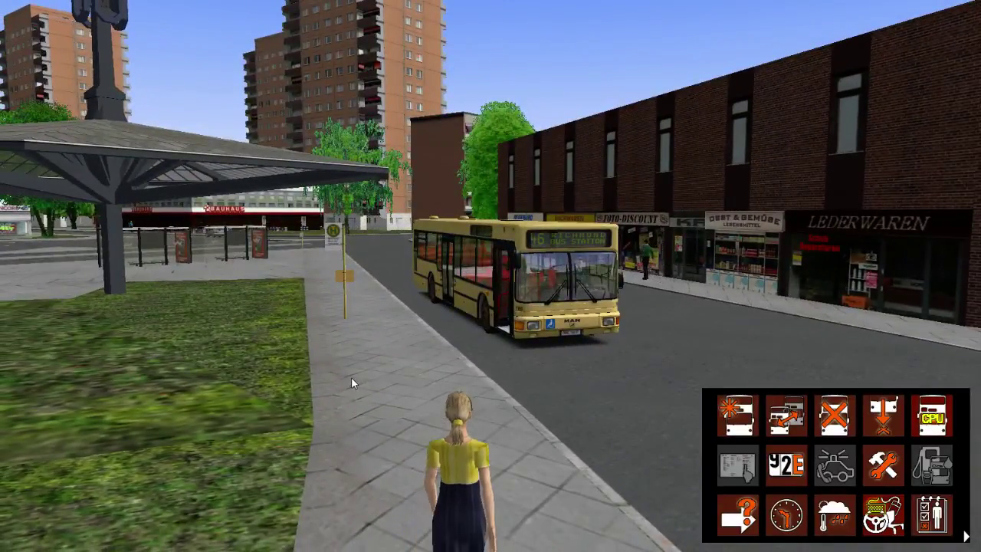
pyautogui.press('F1')
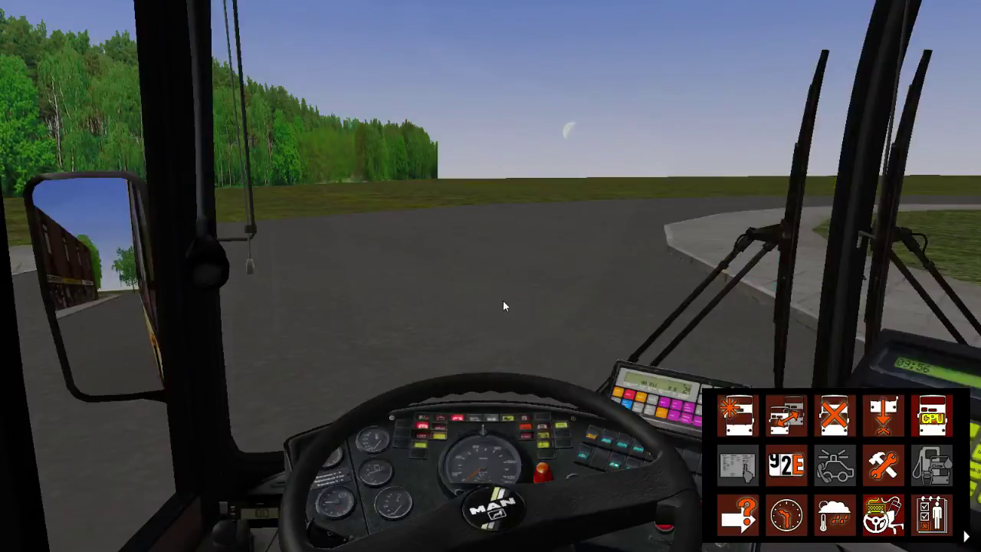
pyautogui.moveTo(502, 300); pyautogui.dragTo(513, 260, button='right')
pyautogui.scroll(5, 493, 406)
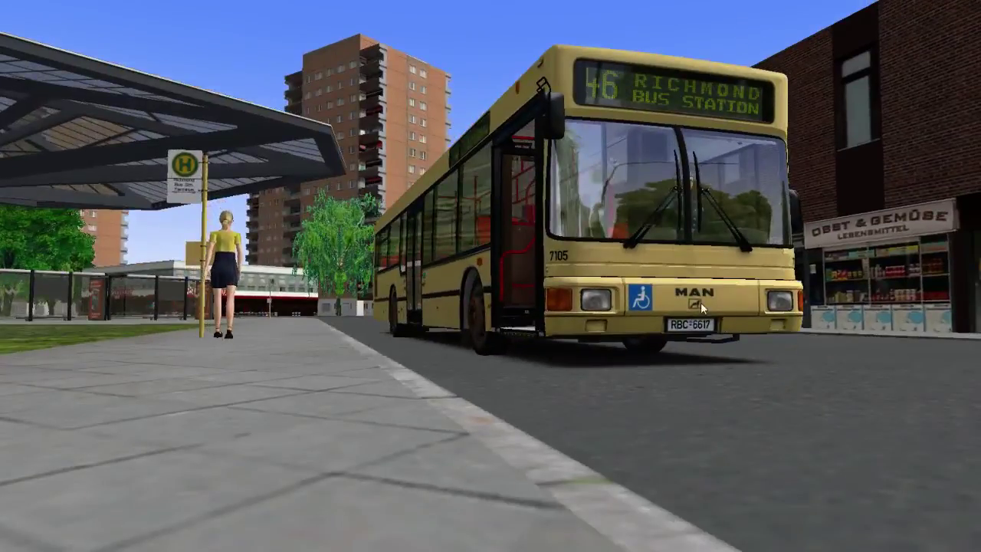
pyautogui.moveTo(690, 337)
pyautogui.mouseDown(button='right')
pyautogui.moveTo(662, 344)
pyautogui.moveTo(671, 338)
pyautogui.mouseUp(button='right')
pyautogui.scroll(5, 580, 307)
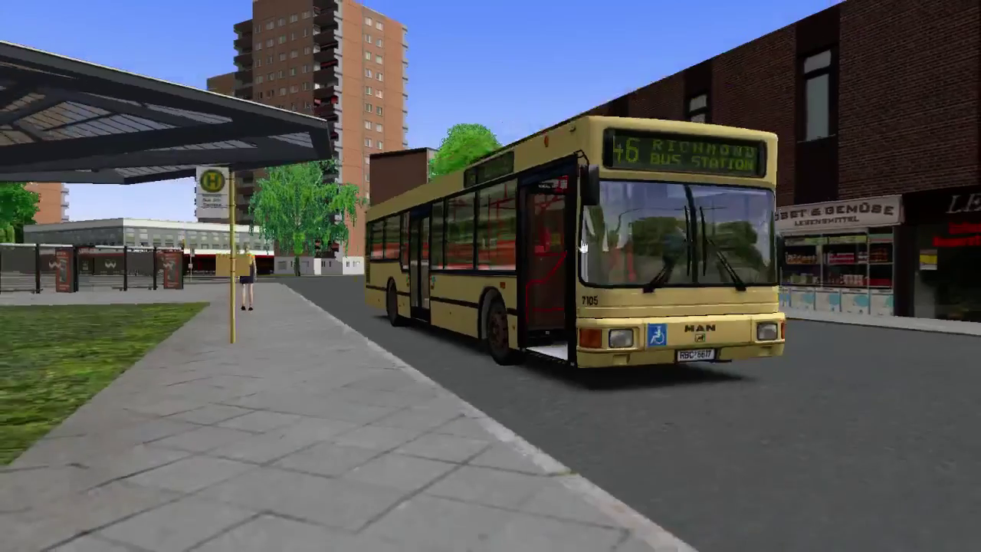
pyautogui.moveTo(653, 312)
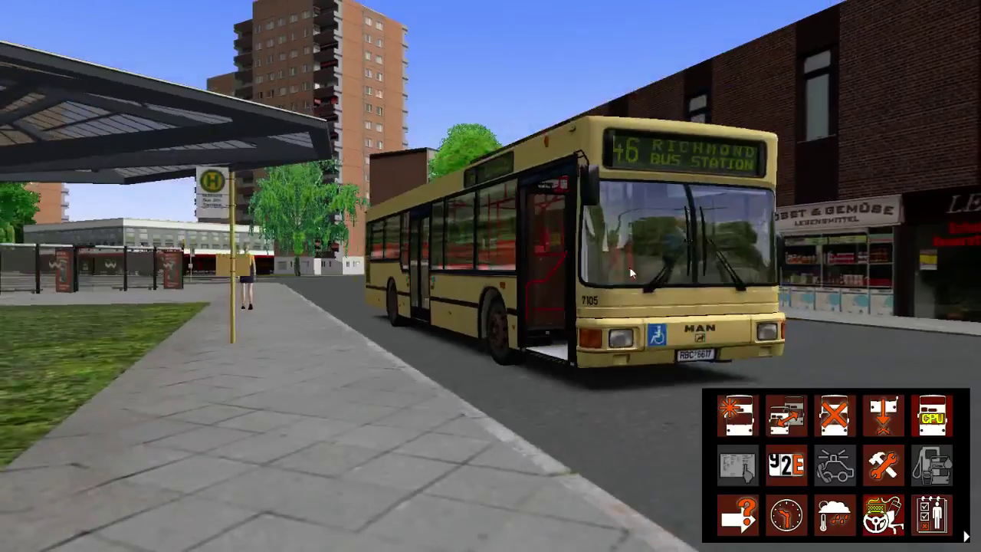
pyautogui.click(785, 515)
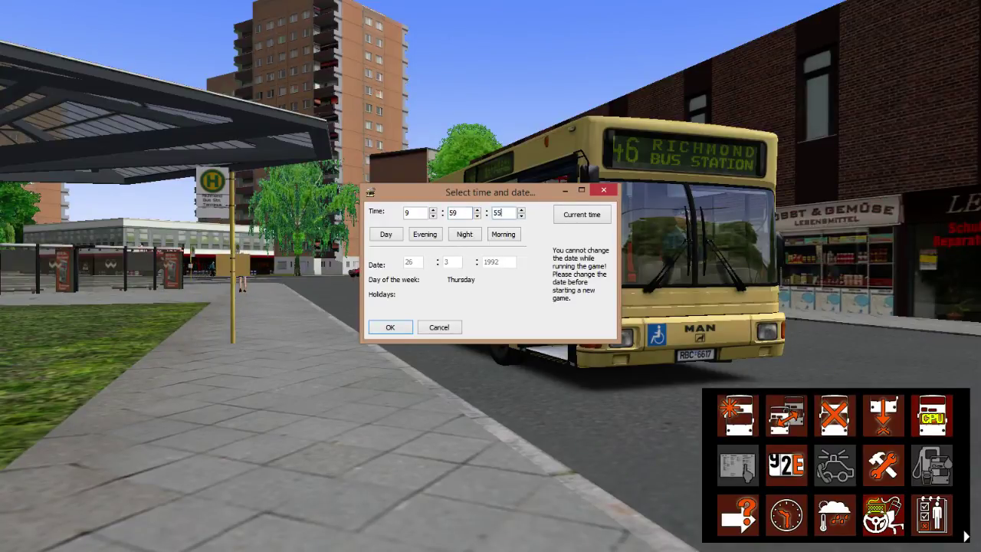
# Apply the 9:59:55 time and watch bus 7105's sign change to 46 John Street.
pyautogui.press('Return')
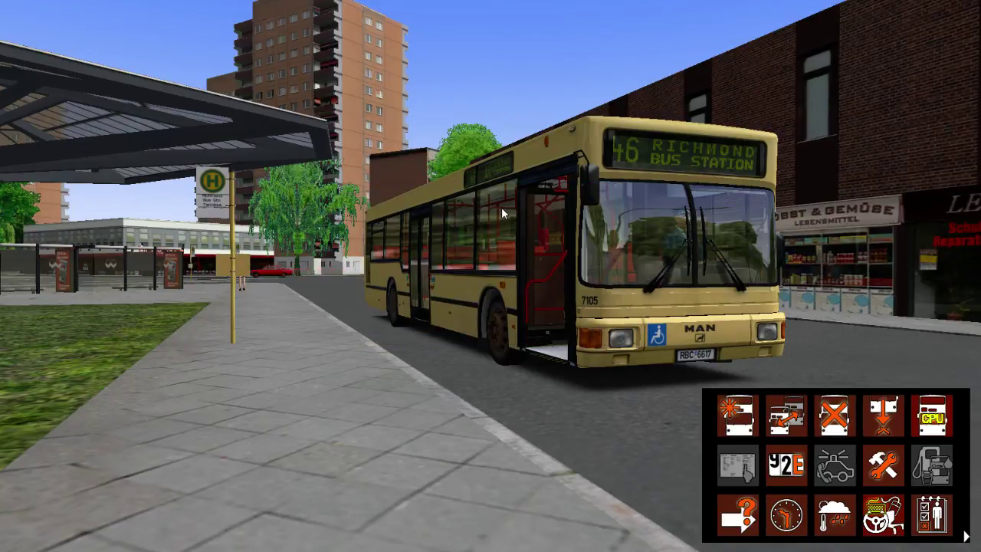
pyautogui.moveTo(534, 363); pyautogui.dragTo(496, 379, button='right')
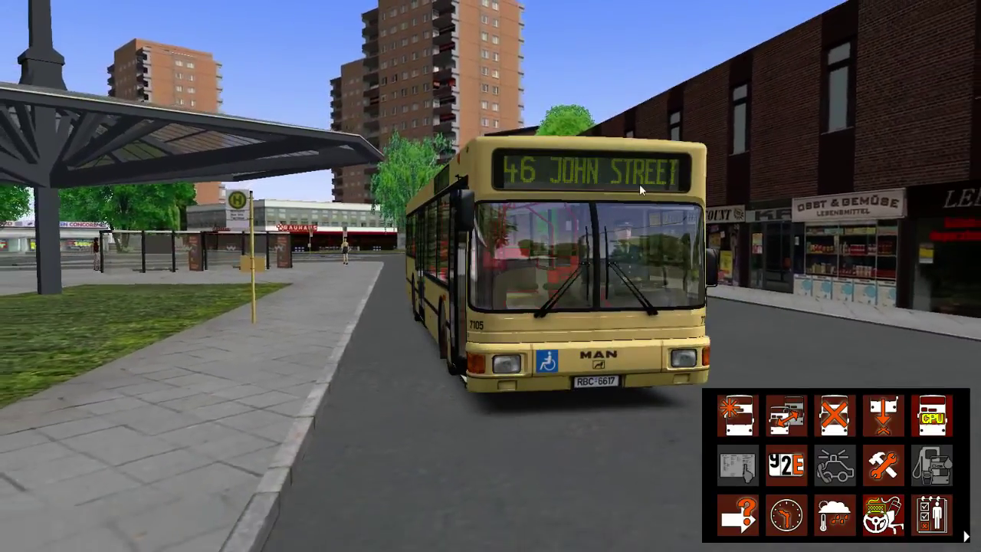
pyautogui.moveTo(585, 208); pyautogui.dragTo(588, 209, button='right')
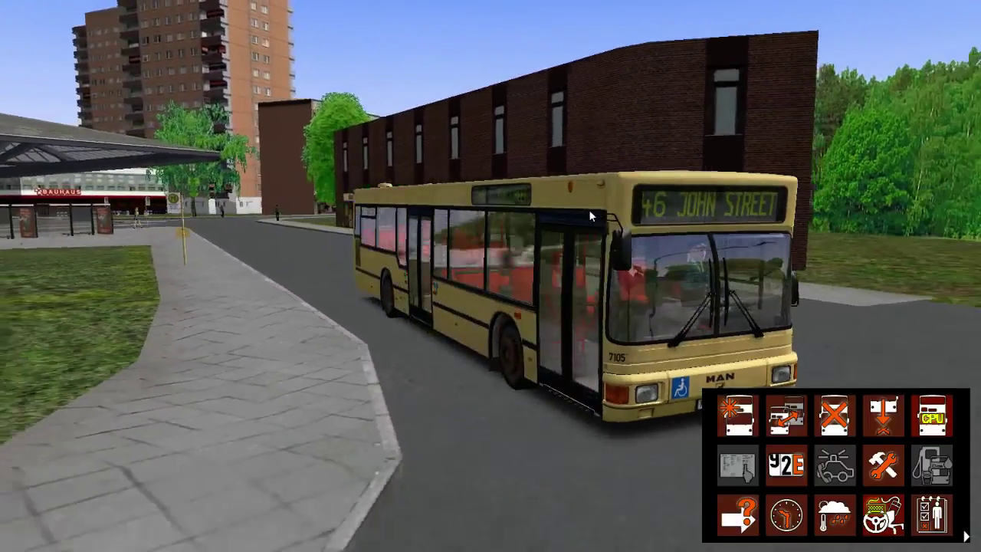
pyautogui.moveTo(487, 282); pyautogui.dragTo(626, 287, button='right')
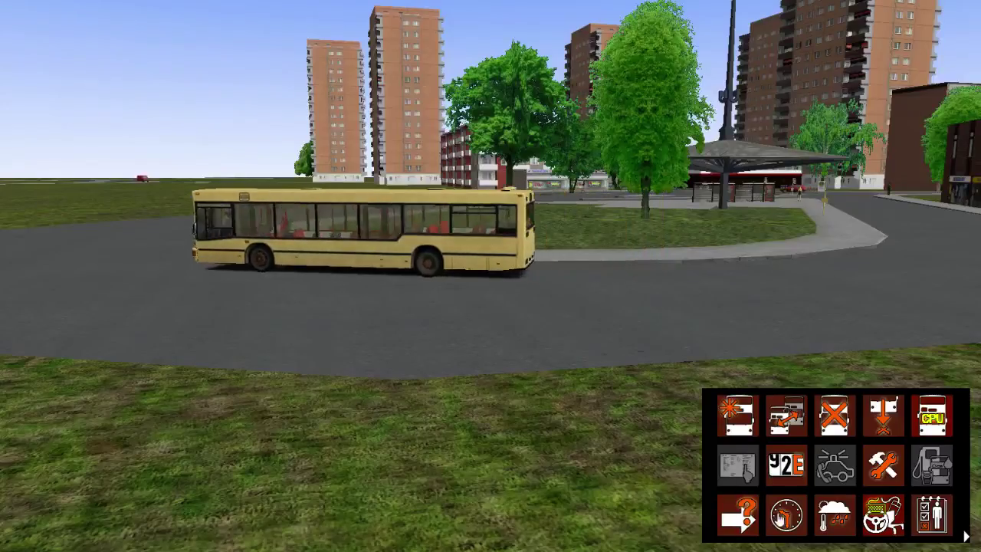
pyautogui.click(785, 517)
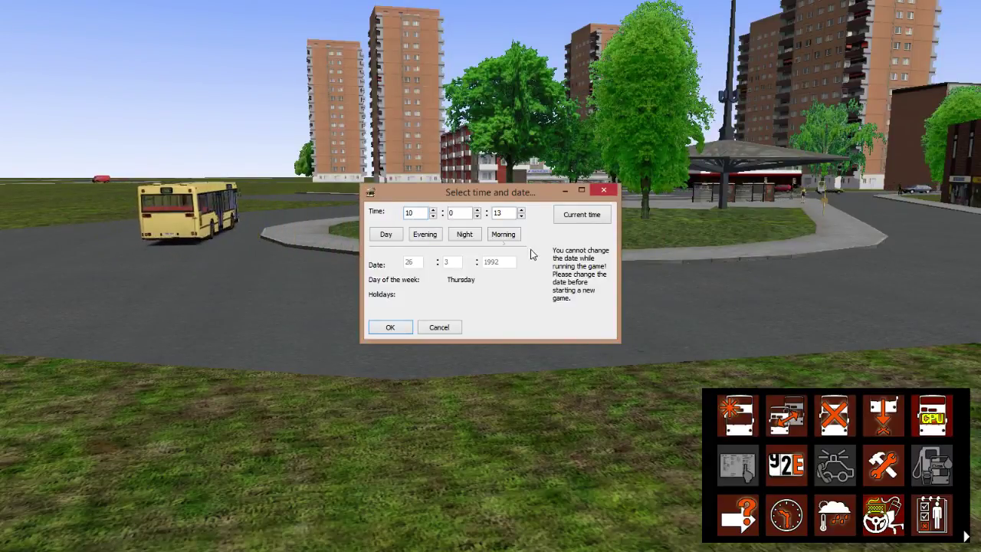
# Set the clock to 23:59:59 and let it roll over into Friday 27 March.
pyautogui.write('23')
pyautogui.click(460, 213)
pyautogui.press('BackSpace')
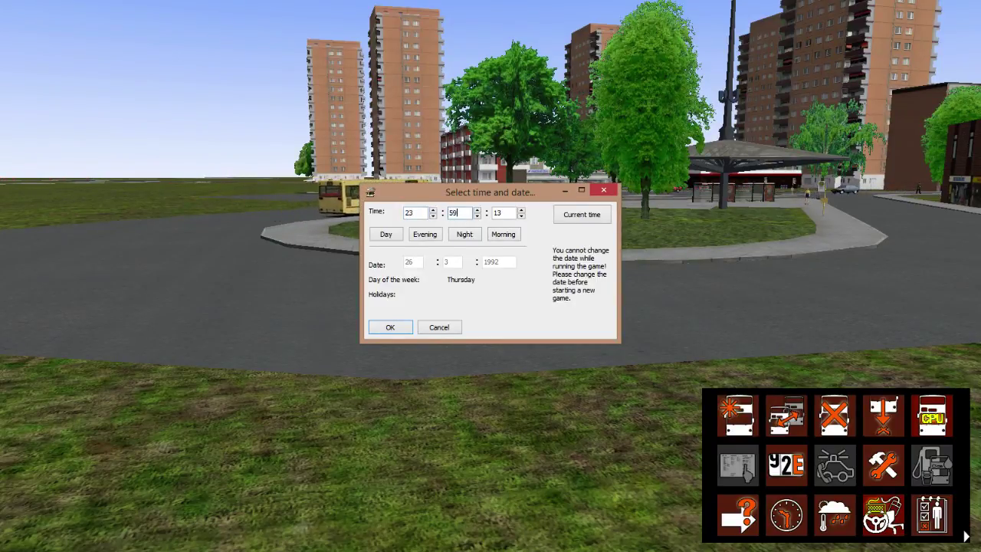
pyautogui.write('59')
pyautogui.click(504, 213)
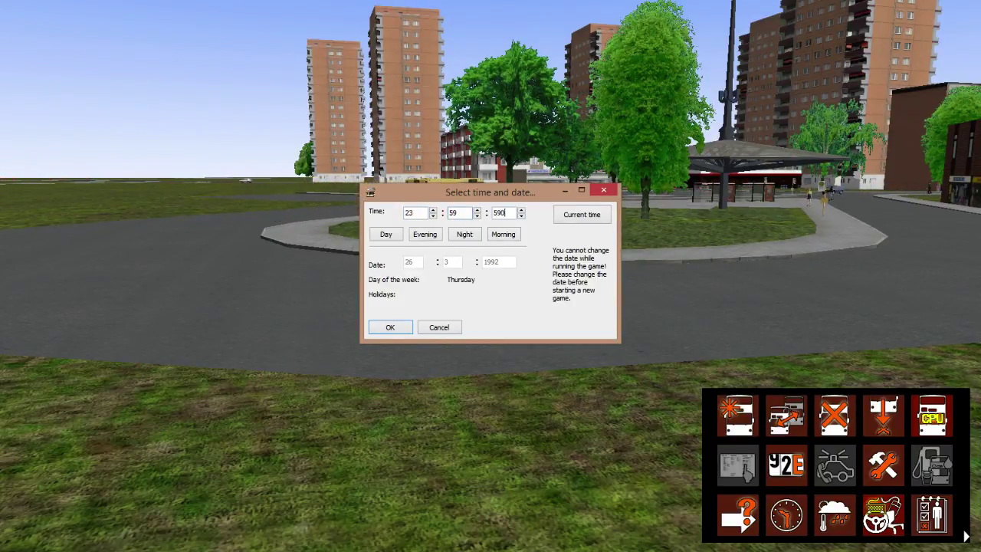
pyautogui.press('Return')
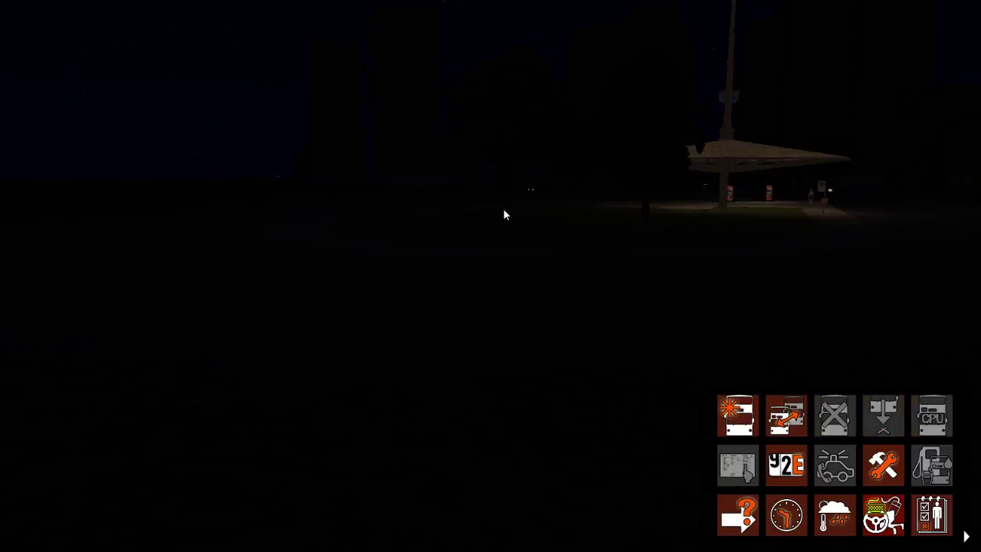
pyautogui.click(778, 512)
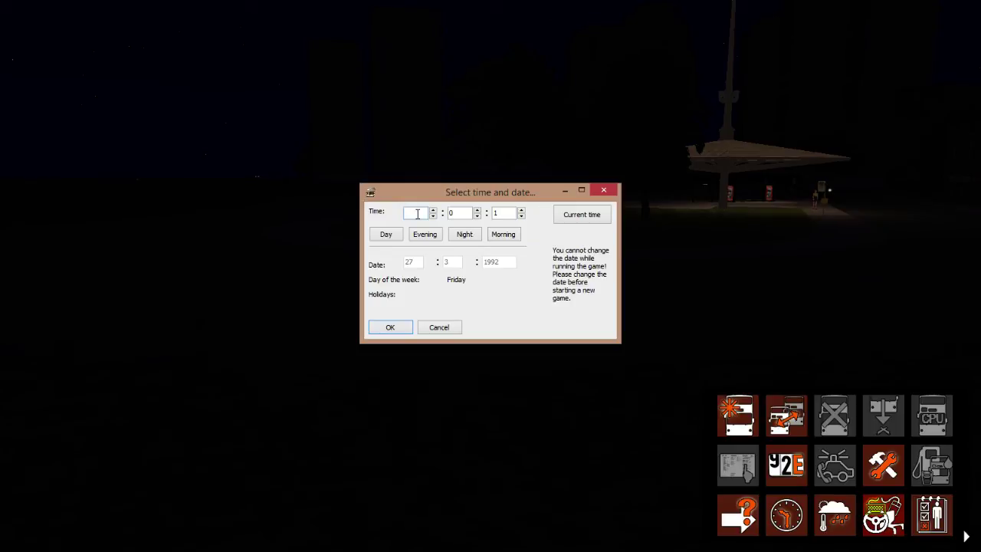
pyautogui.press('Return')
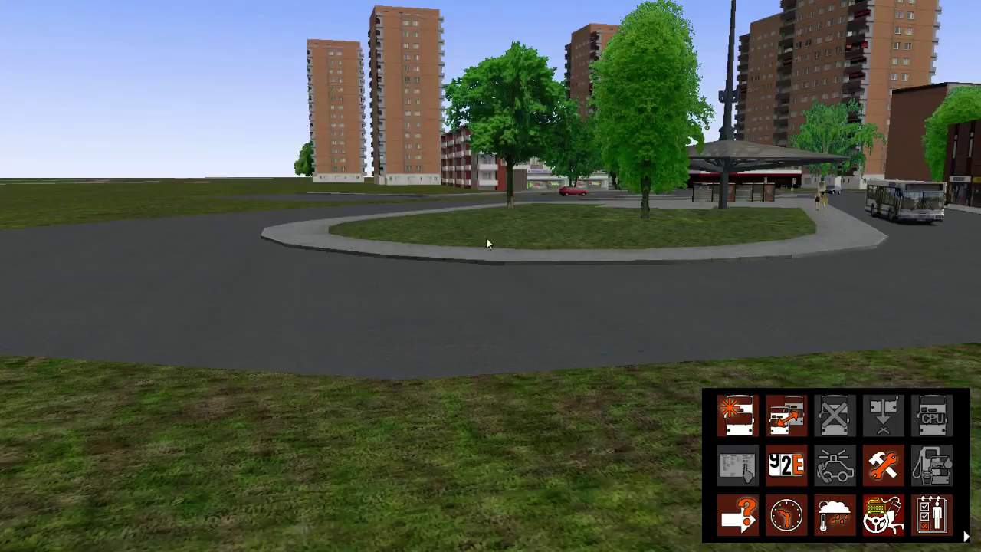
# Pause the simulation beside the white-and-blue bus 7102 signed 46 John Street.
pyautogui.moveTo(832, 244); pyautogui.dragTo(802, 267, button='right')
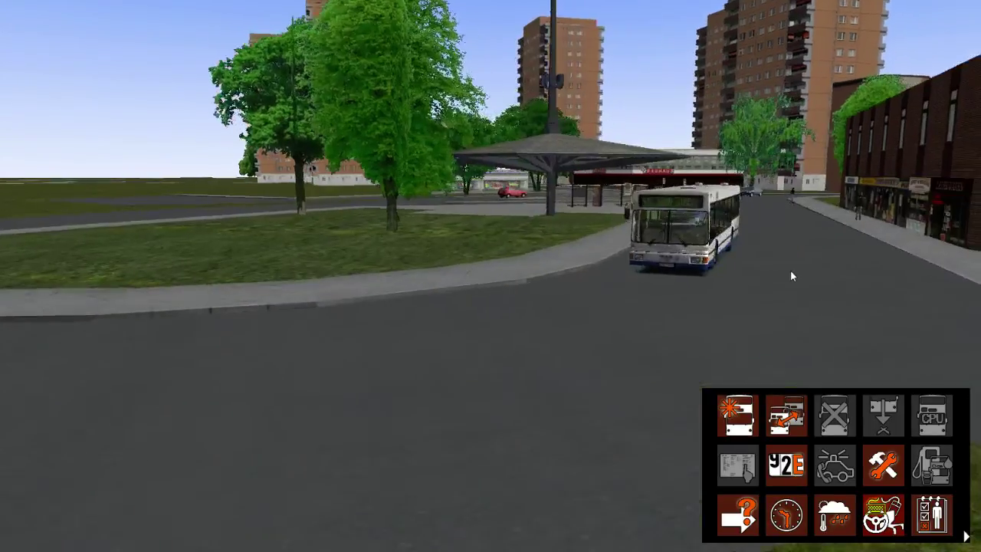
pyautogui.scroll(2, 649, 273)
pyautogui.press('p')
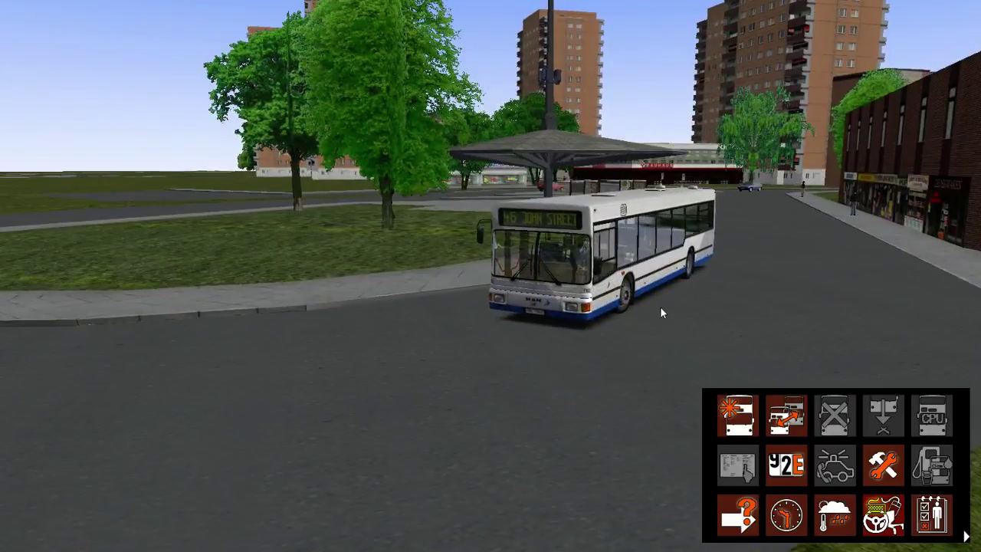
pyautogui.scroll(2, 580, 372)
pyautogui.moveTo(579, 372); pyautogui.dragTo(534, 405, button='right')
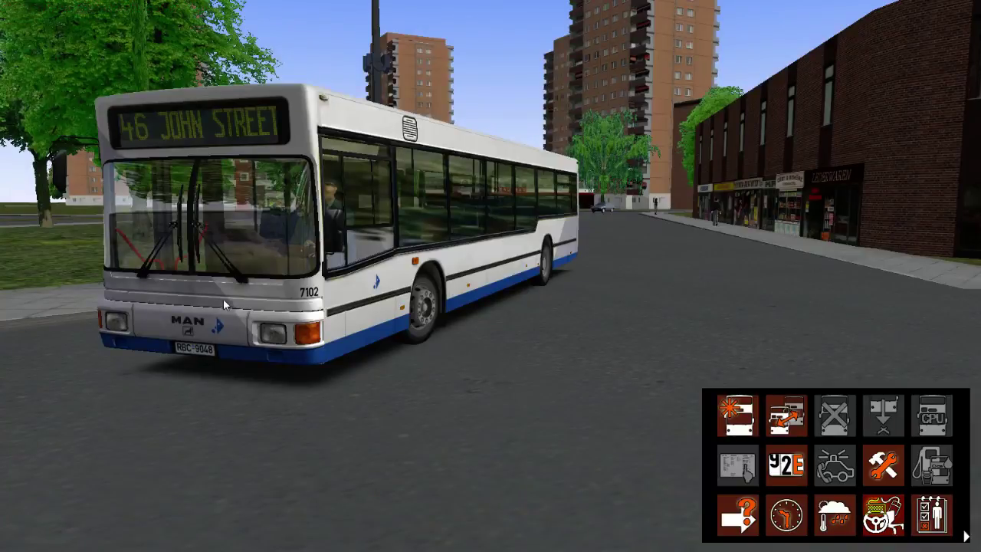
pyautogui.moveTo(298, 290); pyautogui.dragTo(277, 286, button='right')
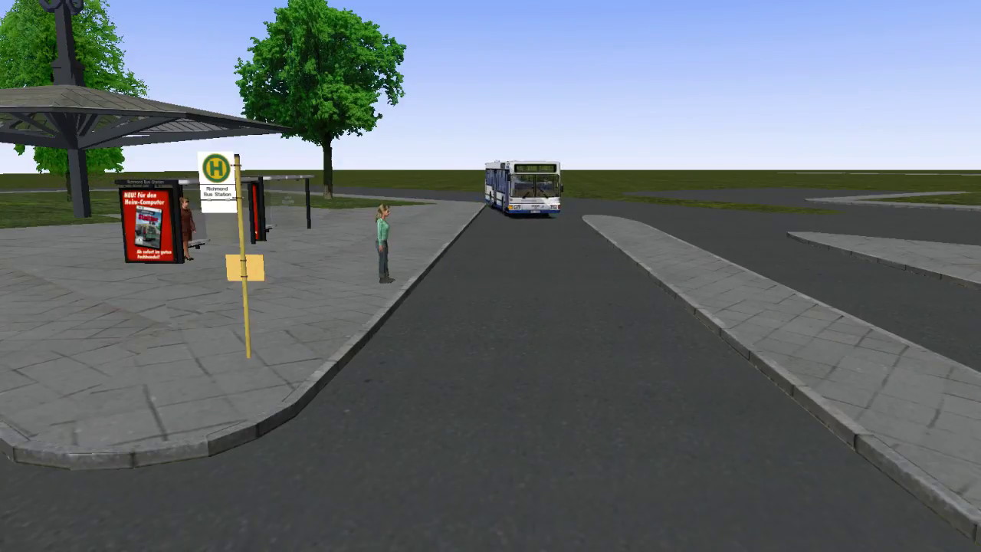
# Open Task Manager with Ctrl+Shift+Esc over the Richmond Bus Station scene.
pyautogui.hotkey('ctrl', 'shift', 'Escape')
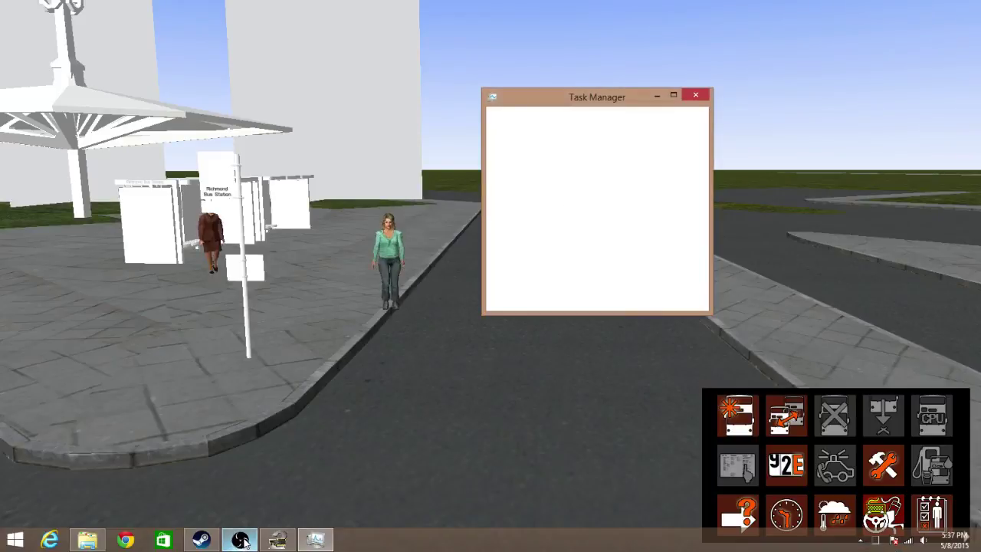